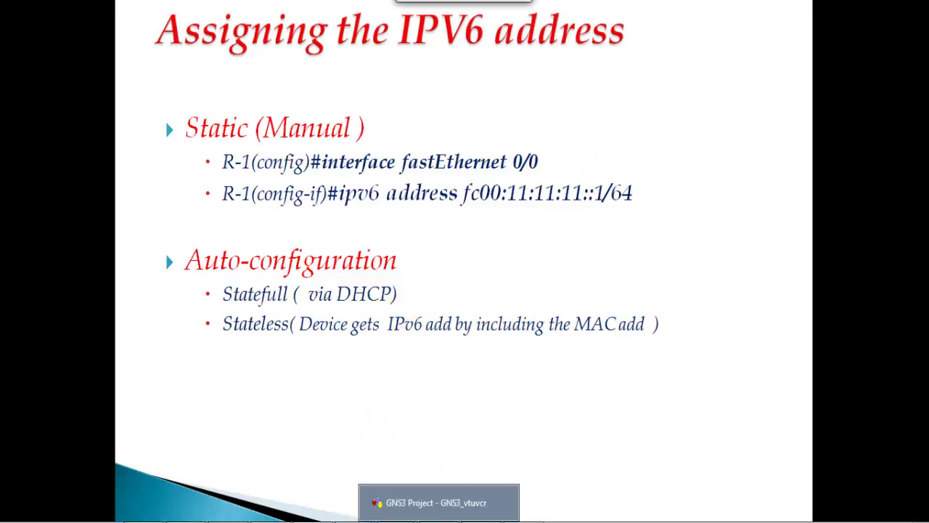
Copy the R1–R2 topology picture from the Word lab document and paste it into Paint, placed near the canvas's upper-left area.
click(312, 503)
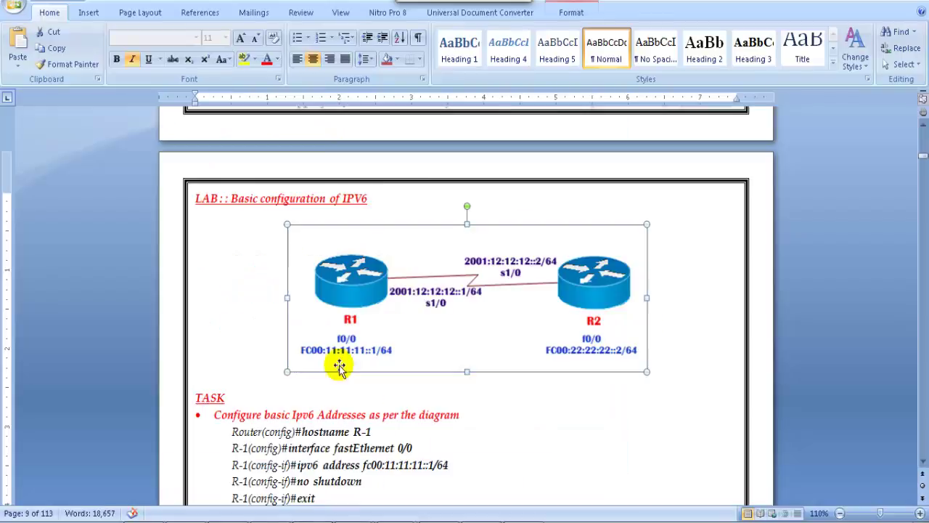
right_click(355, 282)
click(385, 307)
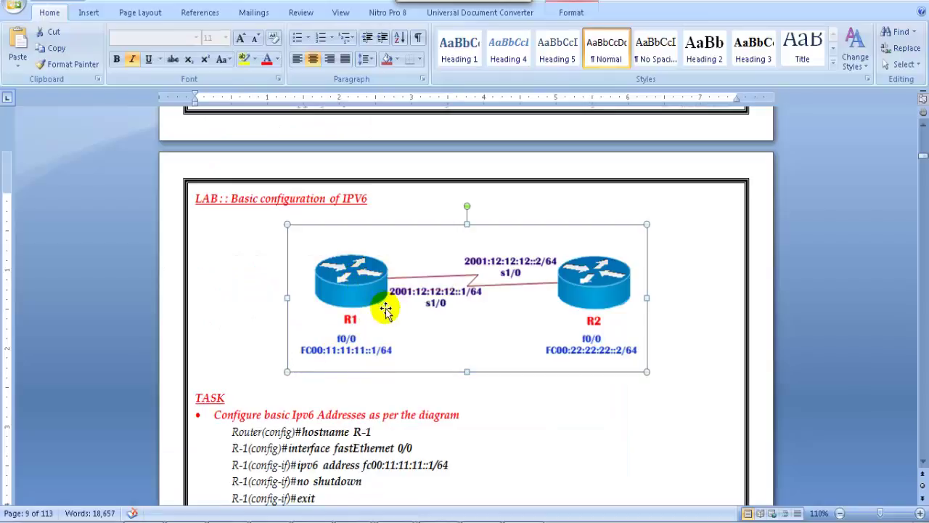
click(218, 512)
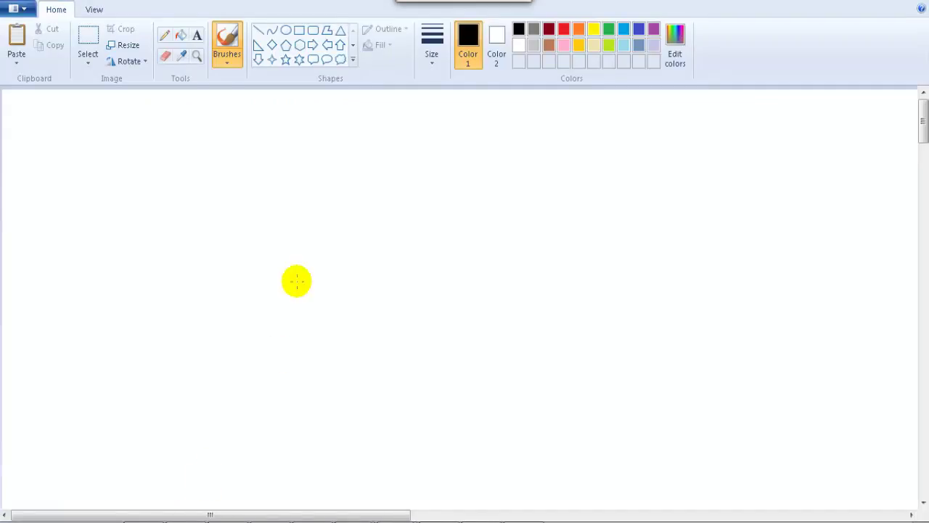
key(ctrl+v)
drag(235, 193, 254, 220)
click(255, 327)
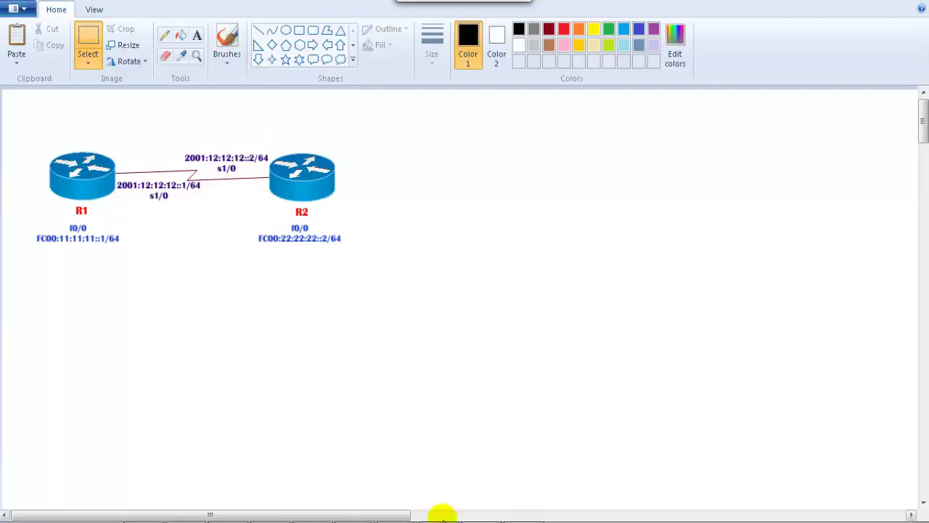
Open R1's console and show the brief IP summary of its interfaces.
click(440, 521)
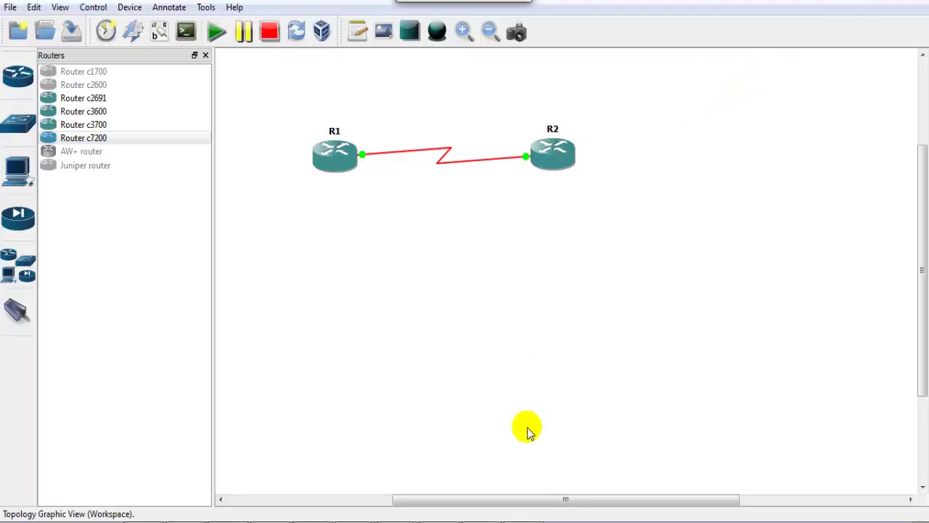
click(396, 521)
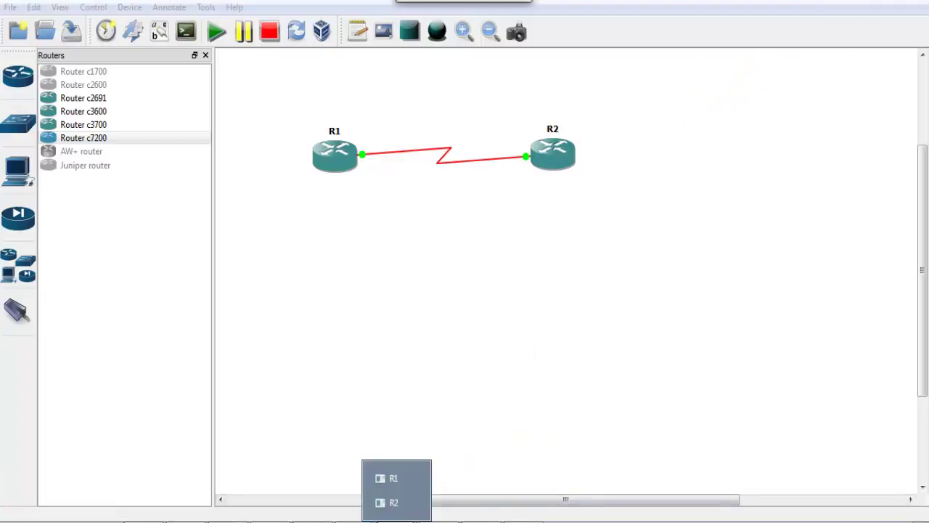
click(393, 478)
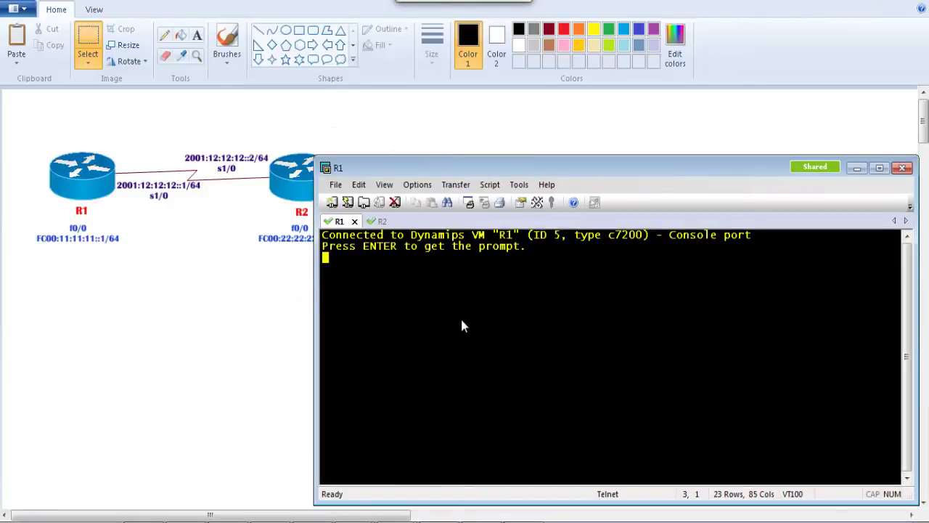
key(Return)
key(Return)
key(Return)
key(Return)
text(sh ip int br)
key(Tab)
key(Return)
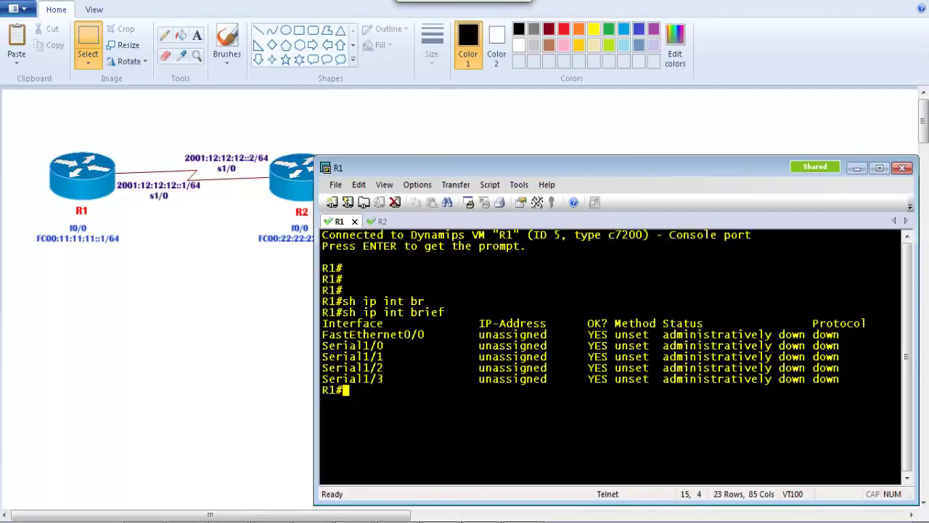
Page through R1's running configuration as far as the serial interfaces, and return to the prompt.
key(Return)
text(sh run)
key(Tab)
key(Return)
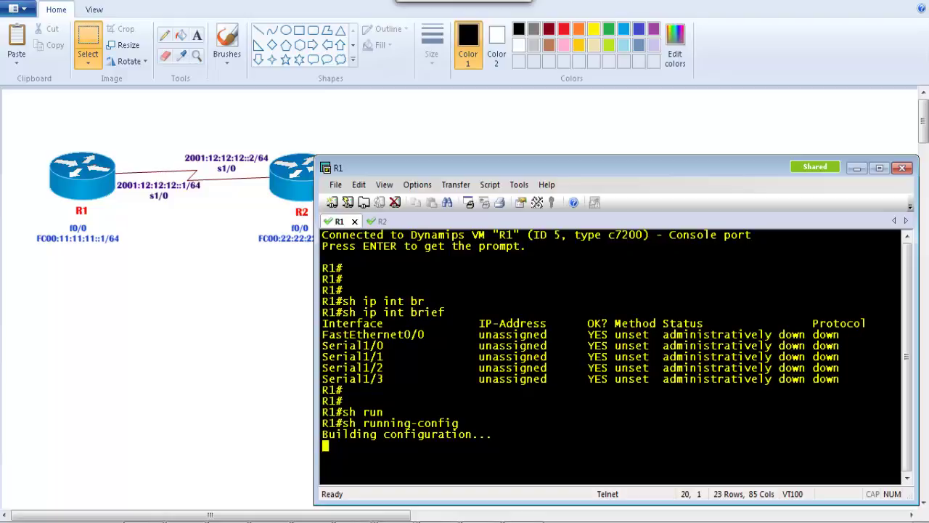
key(space)
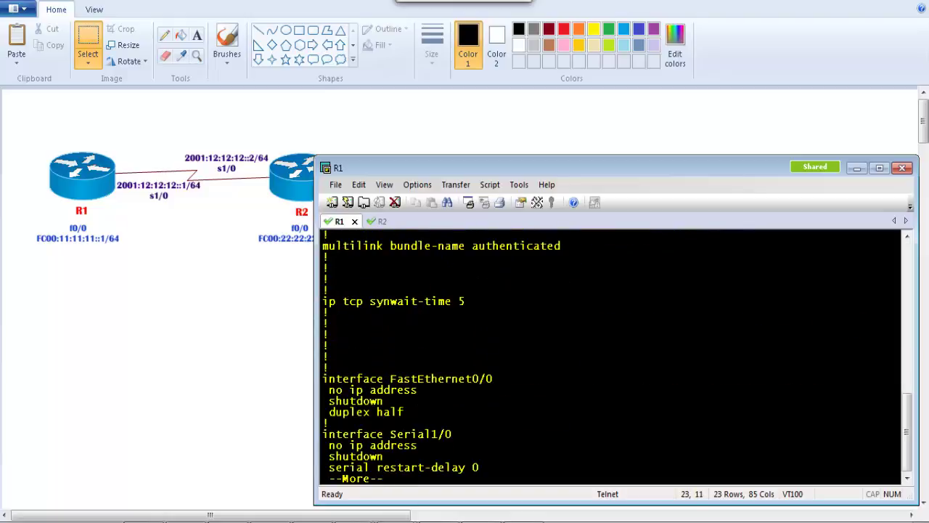
key(space)
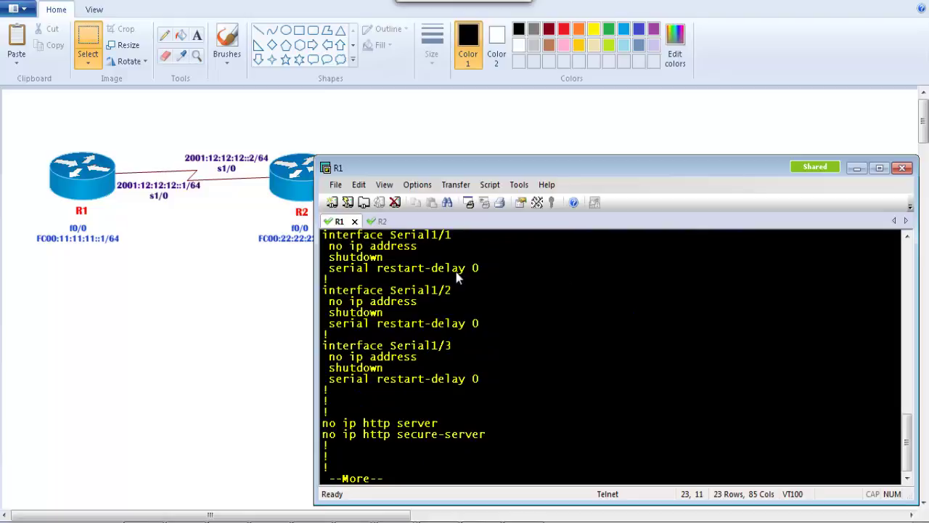
key(q)
key(Return)
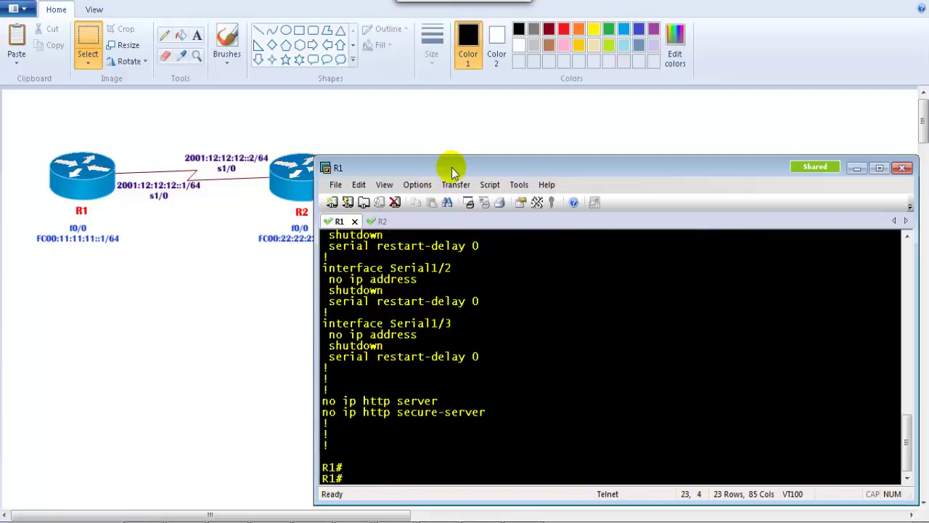
Shift the R1 console window and the Paint canvas slightly apart so R2's full address label shows beside the terminal.
drag(457, 167, 468, 167)
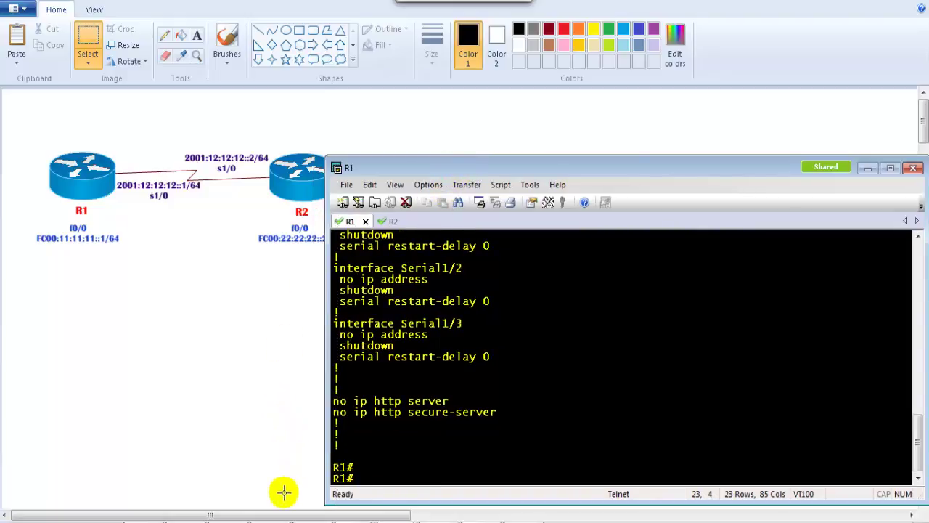
drag(290, 514, 298, 515)
key(alt+Tab)
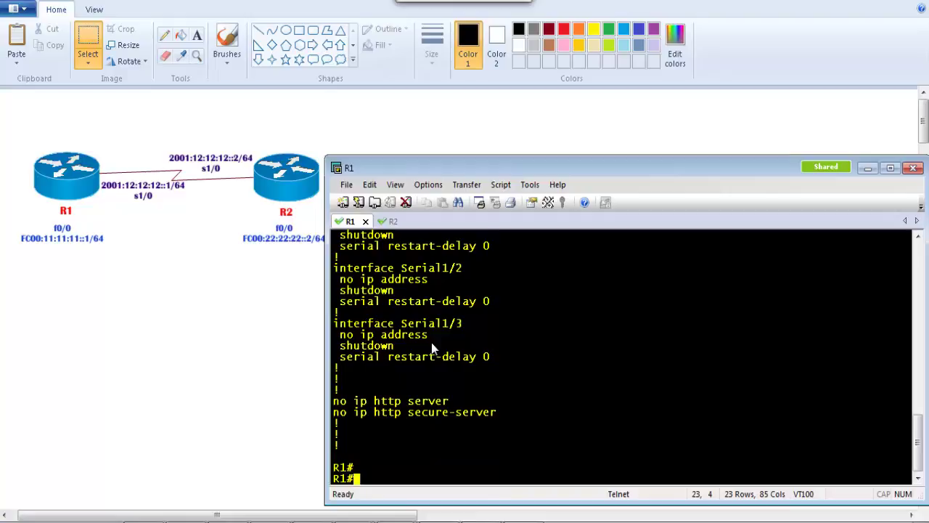
Enter global configuration mode on R1 and assign the IPv6 address fc00:11:11:11::1/64 to interface f0/0.
key(Return)
key(Return)
text(conf t)
key(Return)
key(Return)
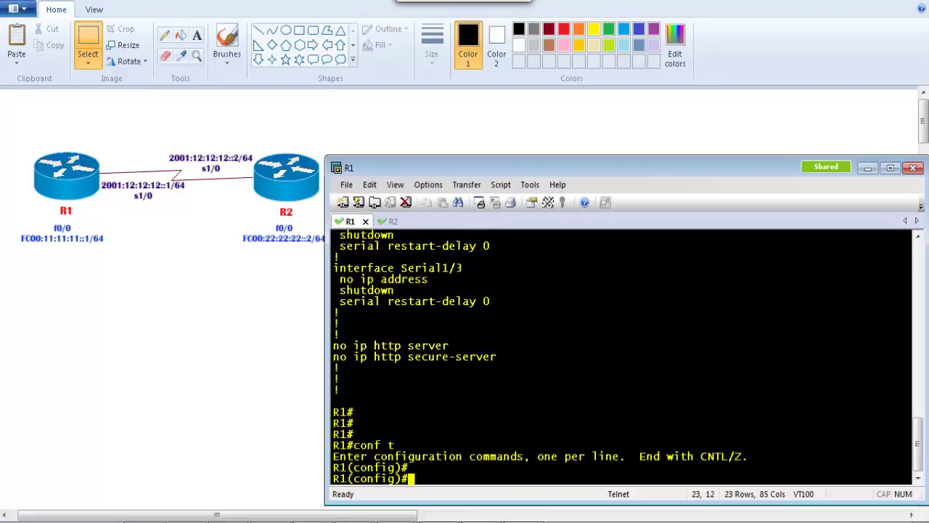
text(int f0/0)
key(Return)
text(ipv)
key(Tab)
text(ad)
key(Tab)
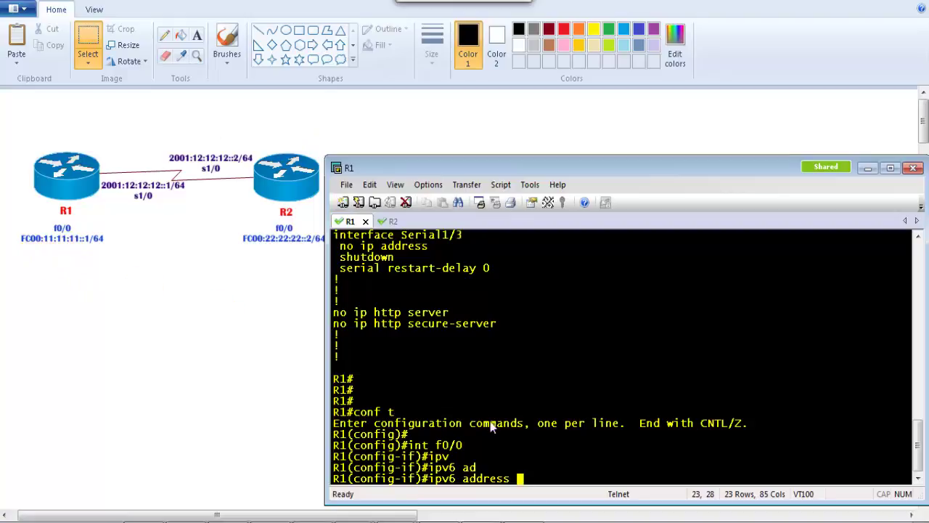
text(fc00:11:11:11::1/64)
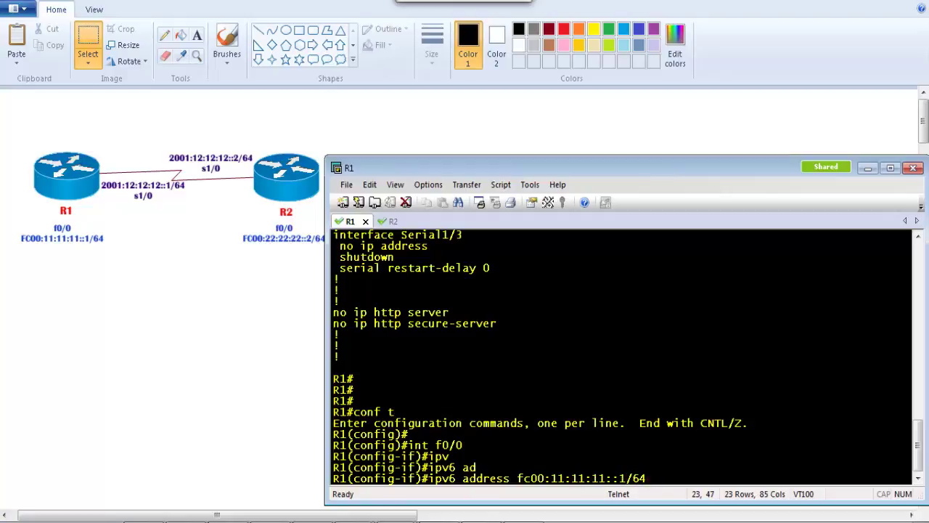
key(Return)
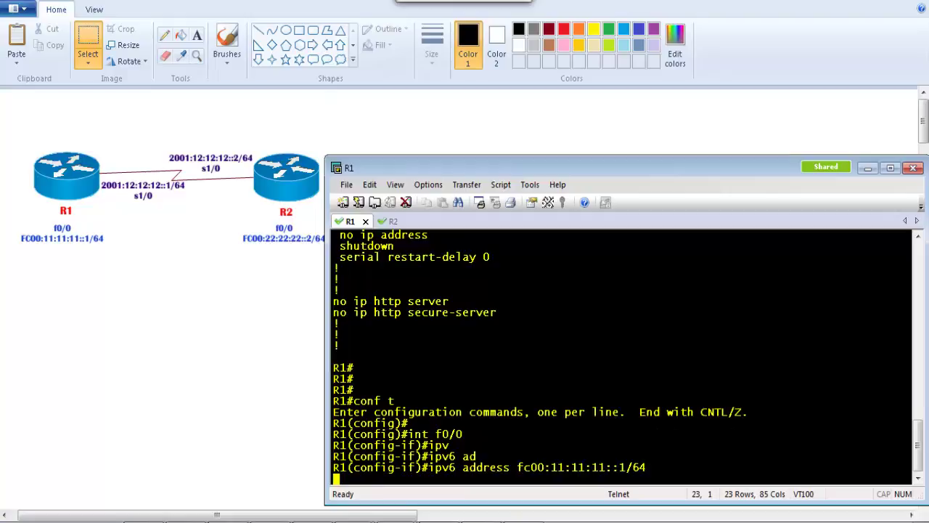
Enable R1's f0/0 interface with no shutdown and turn off its keepalives.
text(no sh)
key(Tab)
key(Return)
text(no ke)
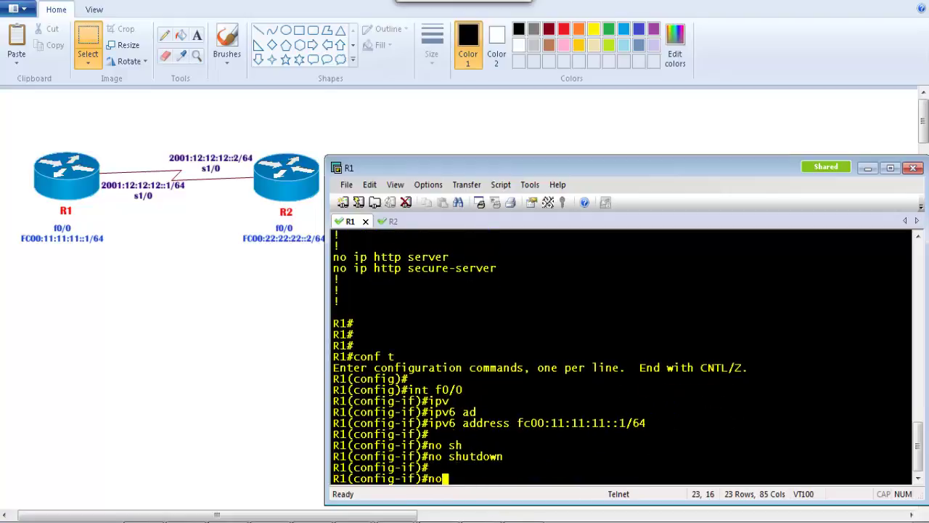
key(Tab)
key(Return)
key(Return)
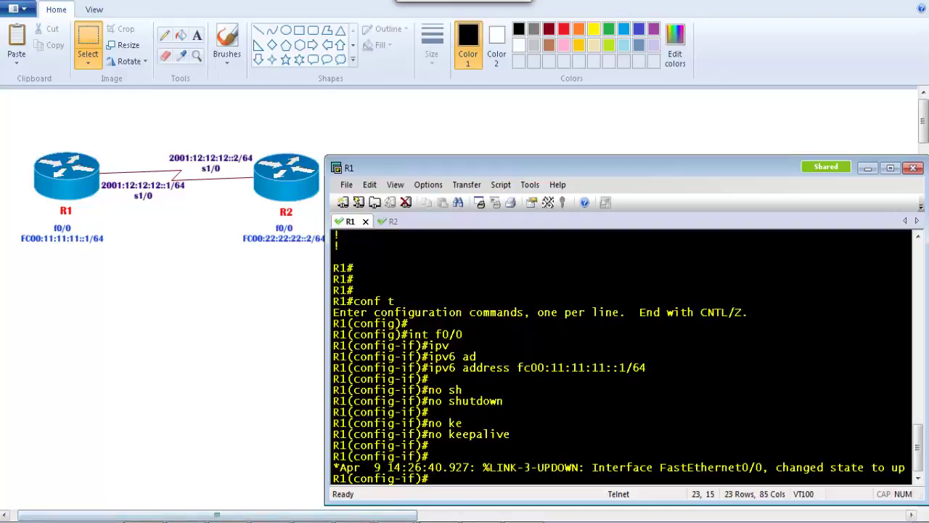
Switch to the GNS3 topology, sketch a device linked to R1's f0/0 with the notes "No keepalive" and "UP", and clear the annotations.
key(alt+Tab)
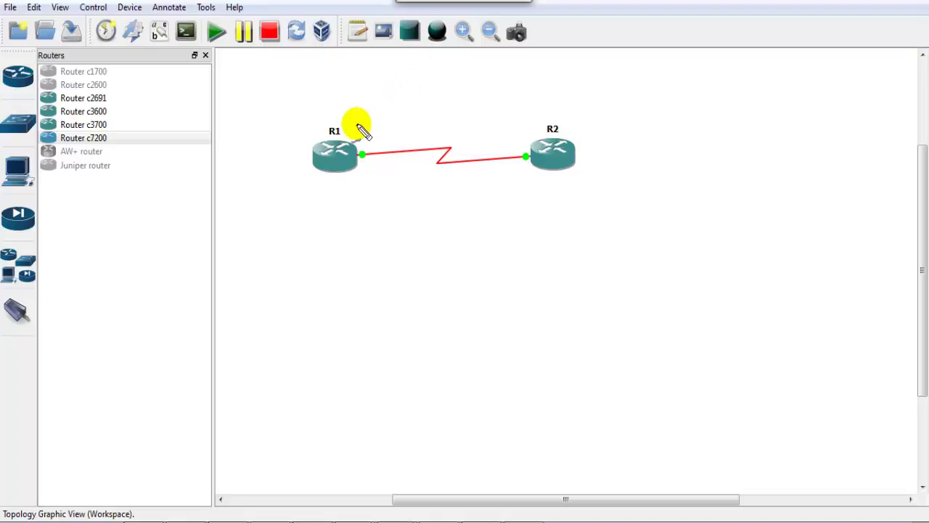
drag(322, 160, 299, 216)
mouse_move(320, 186)
mouse_down()
mouse_move(322, 202)
mouse_move(341, 199)
mouse_move(303, 225)
mouse_move(332, 220)
mouse_move(272, 226)
mouse_move(311, 242)
mouse_up()
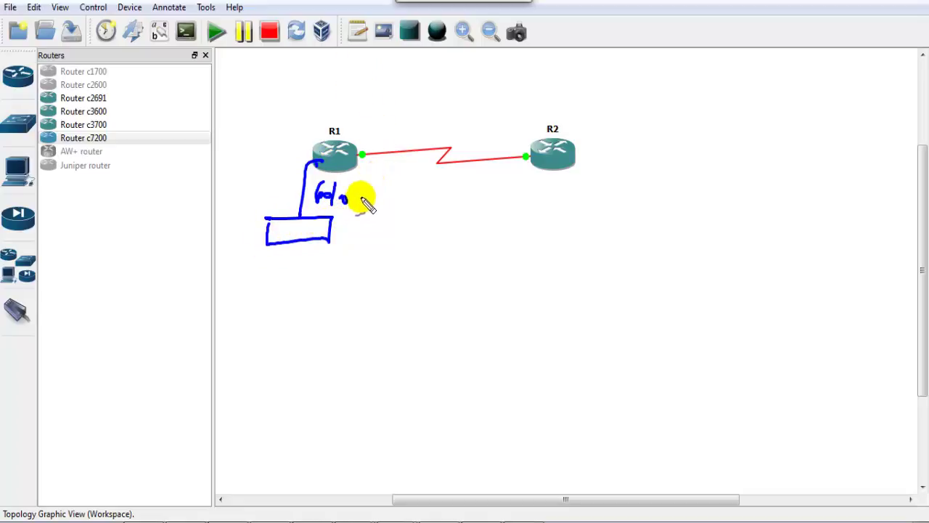
drag(307, 229, 308, 260)
drag(314, 156, 318, 164)
drag(278, 138, 388, 91)
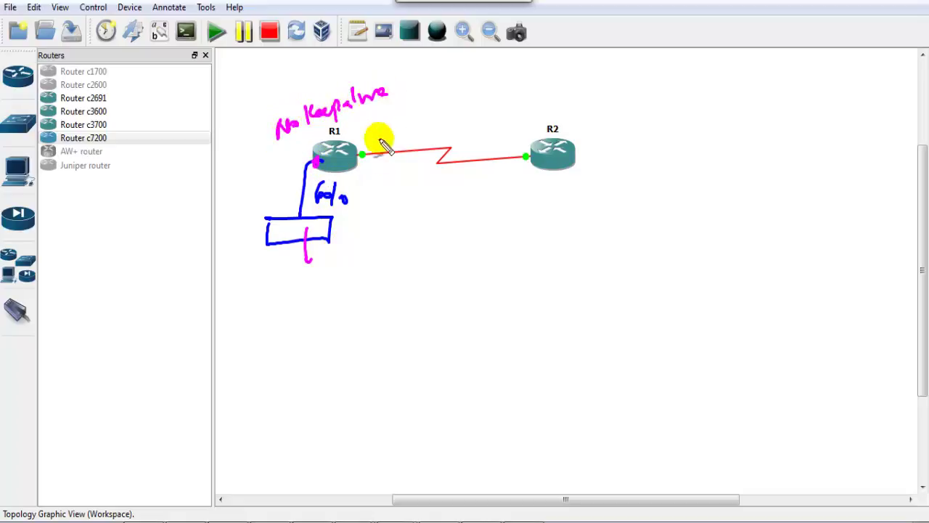
mouse_move(314, 160)
mouse_down()
mouse_move(291, 167)
mouse_move(286, 198)
mouse_move(306, 193)
mouse_move(293, 213)
mouse_move(291, 198)
mouse_move(301, 207)
mouse_move(273, 184)
mouse_move(244, 175)
mouse_up()
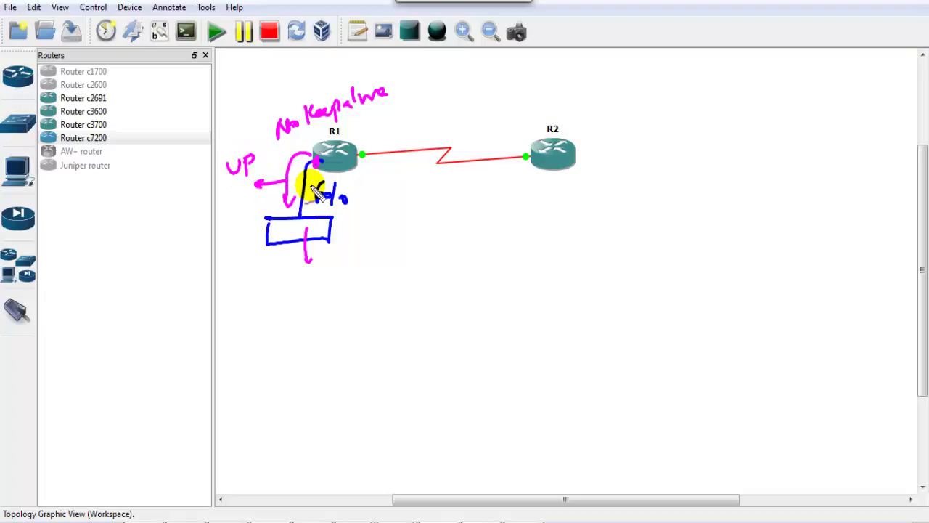
key(Escape)
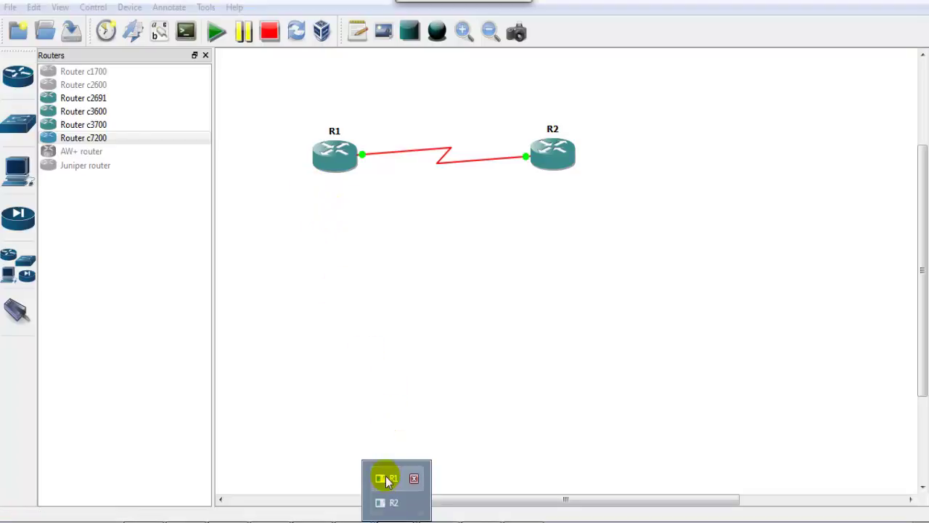
Return to R1's console over the Paint diagram, exit the f0/0 configuration and enter interface s1/0.
click(384, 477)
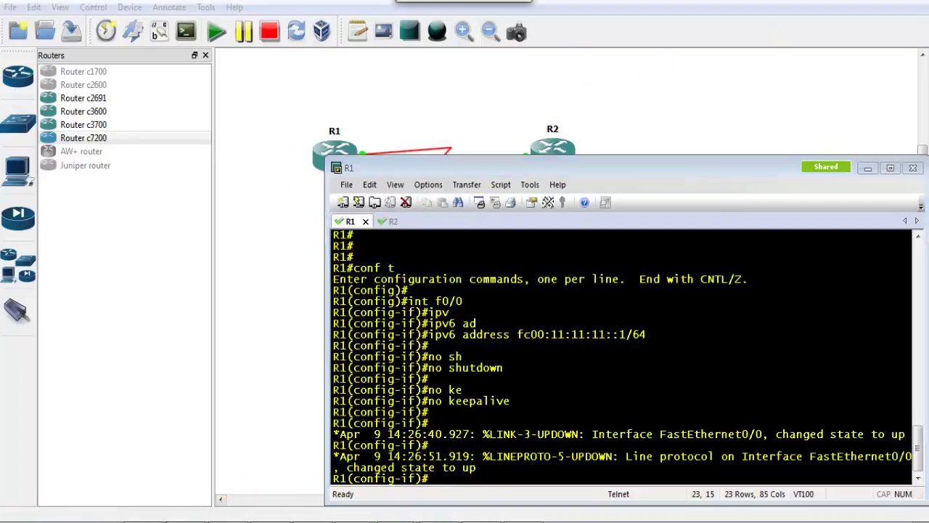
key(alt+Tab)
key(alt+Tab)
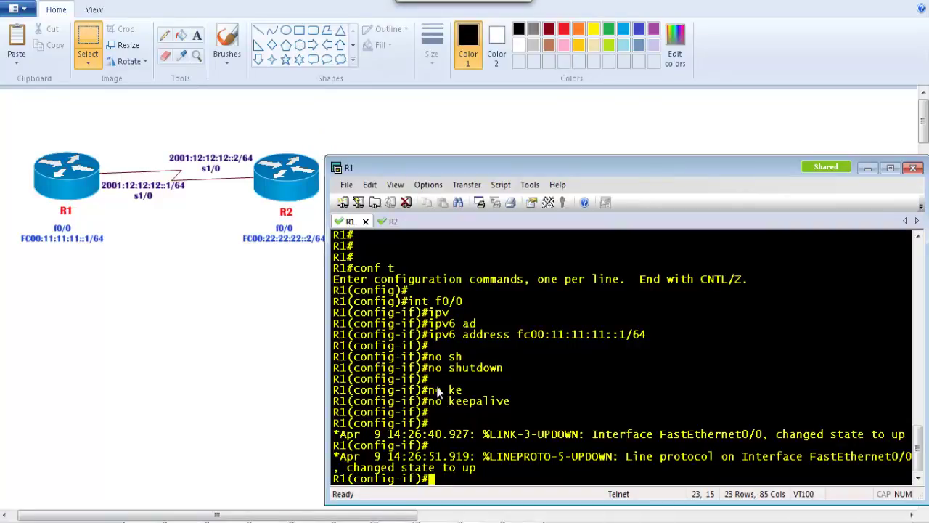
key(Return)
key(Return)
key(Return)
text(exit)
key(Return)
text(int s1/0)
key(Return)
key(Return)
key(Return)
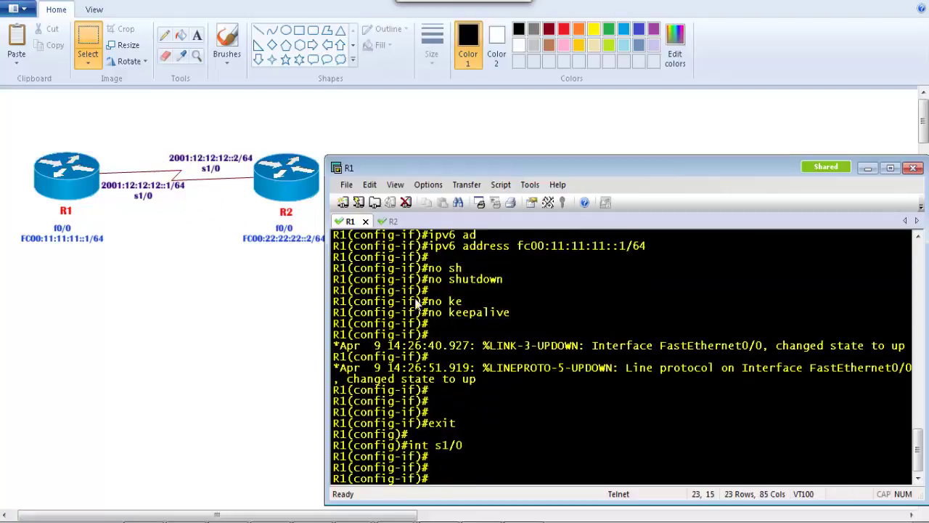
Try to assign the IPv6 address 2001;12:12;12::1/64 to R1's s1/0 interface.
text(iv)
key(Tab)
key(BackSpace)
key(BackSpace)
text(ipv)
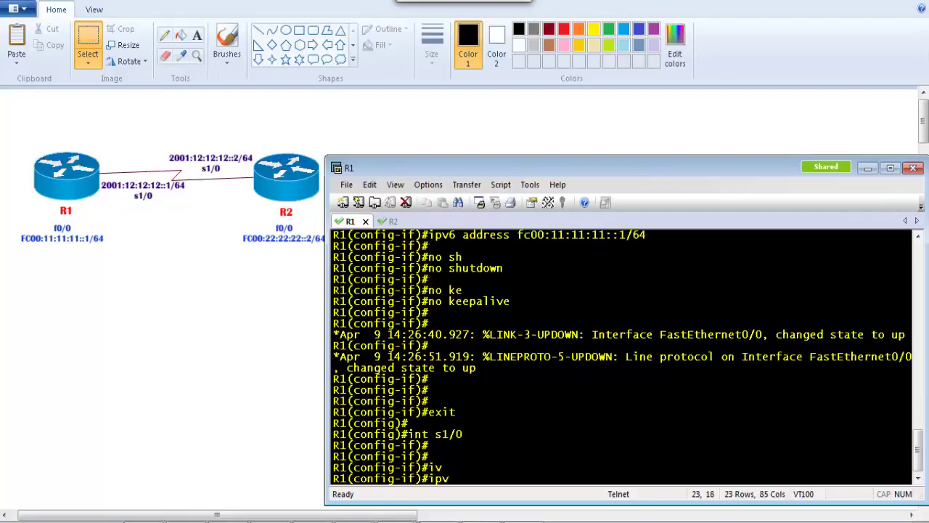
key(Tab)
text(6 ad)
key(Tab)
text(2001;12:12;12)
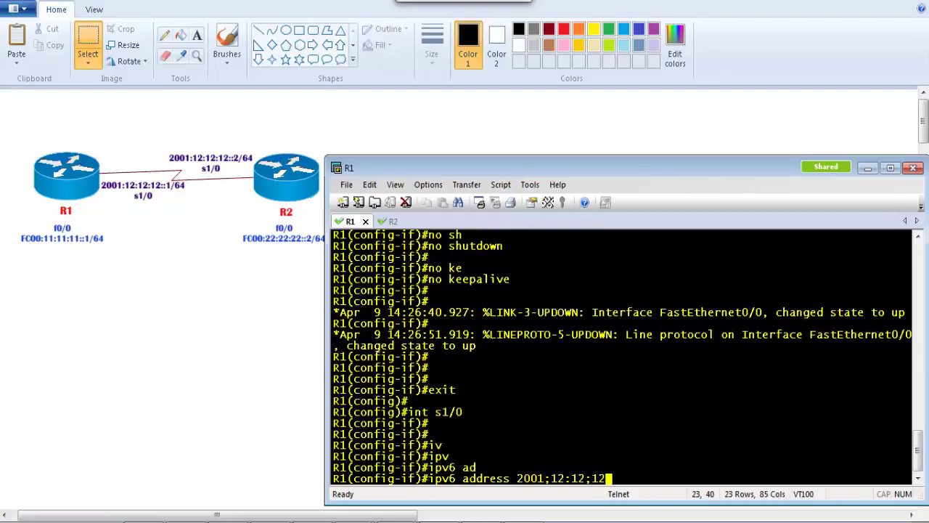
text(::1/64)
key(Return)
key(Return)
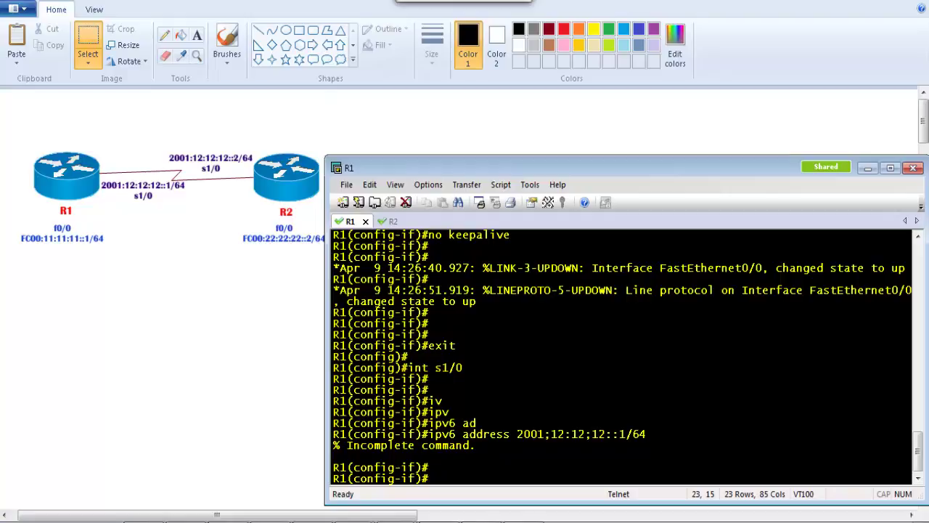
Replace the first semicolon in the recalled address command with a colon and try submitting 2001:12:12;12::1/64.
key(Up)
key(Left)
key(Left)
key(Left)
key(Left)
key(Left)
key(Left)
key(Left)
key(Left)
key(Left)
key(Left)
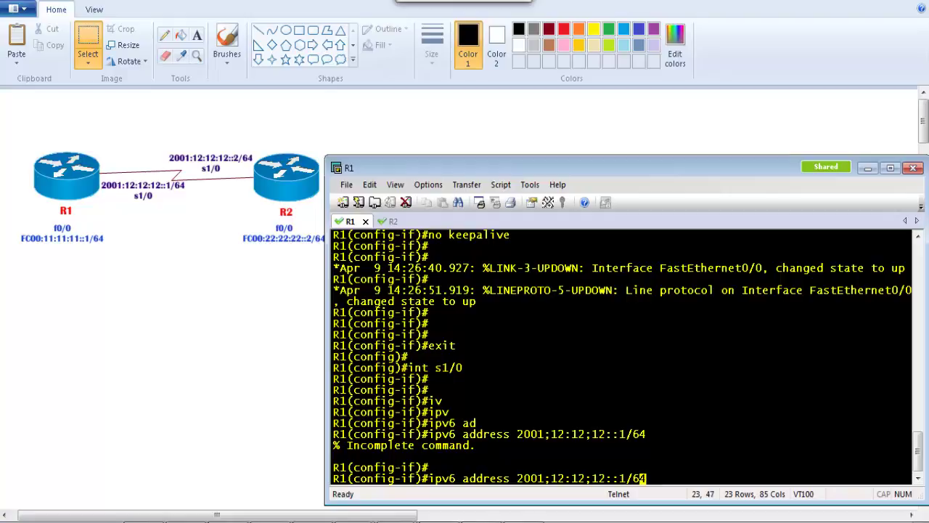
key(Right)
key(Right)
key(BackSpace)
text(:)
key(Return)
key(Return)
key(Return)
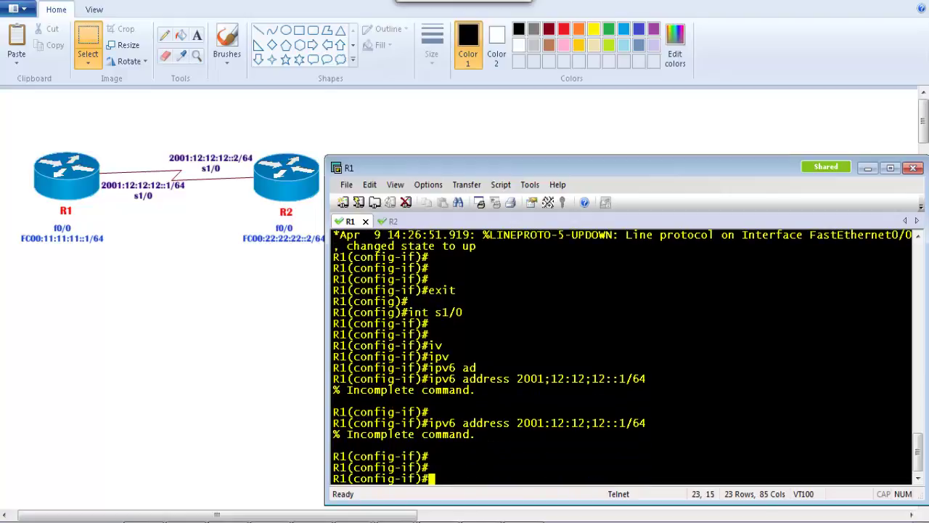
Correct the remaining semicolon in the recalled command to assign 2001:12:12:12::1/64 to R1's s1/0 interface.
key(Up)
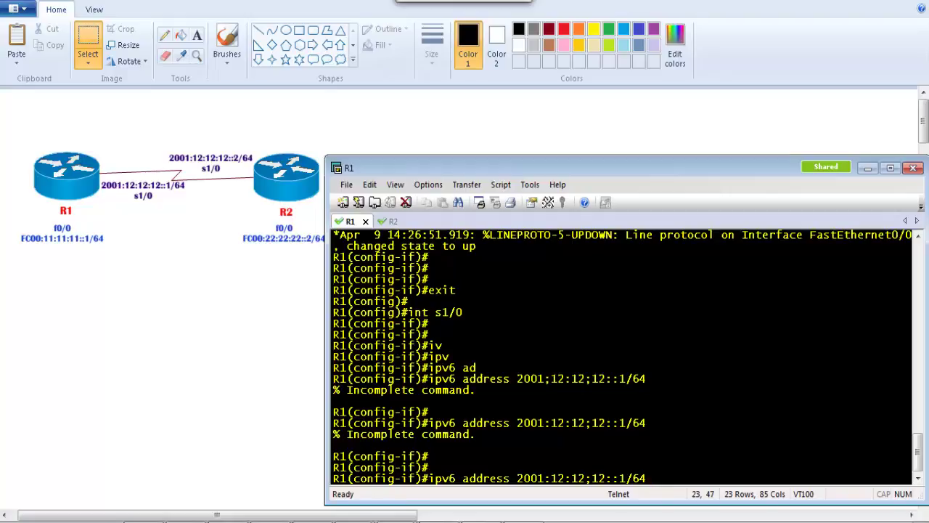
key(Left)
key(Left)
key(Left)
key(Left)
key(Left)
key(Left)
key(BackSpace)
text(:)
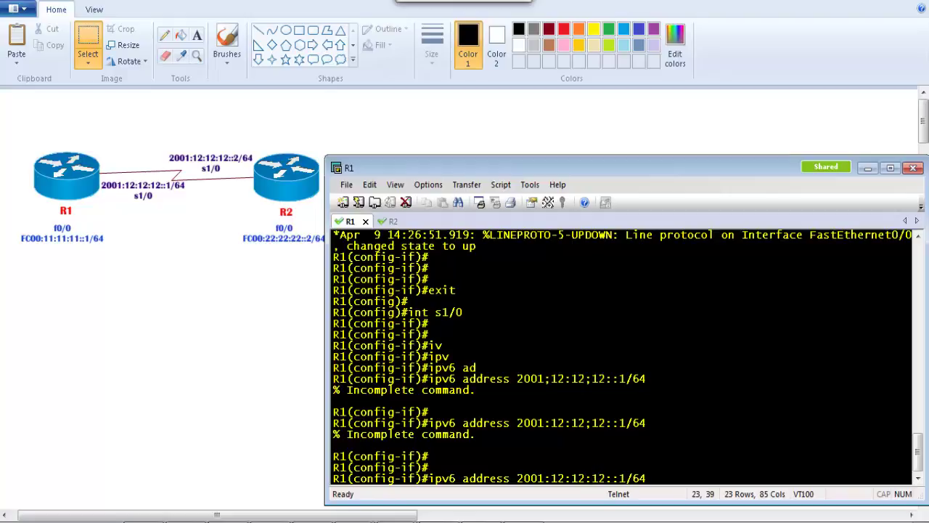
key(Return)
key(Return)
key(Return)
key(Return)
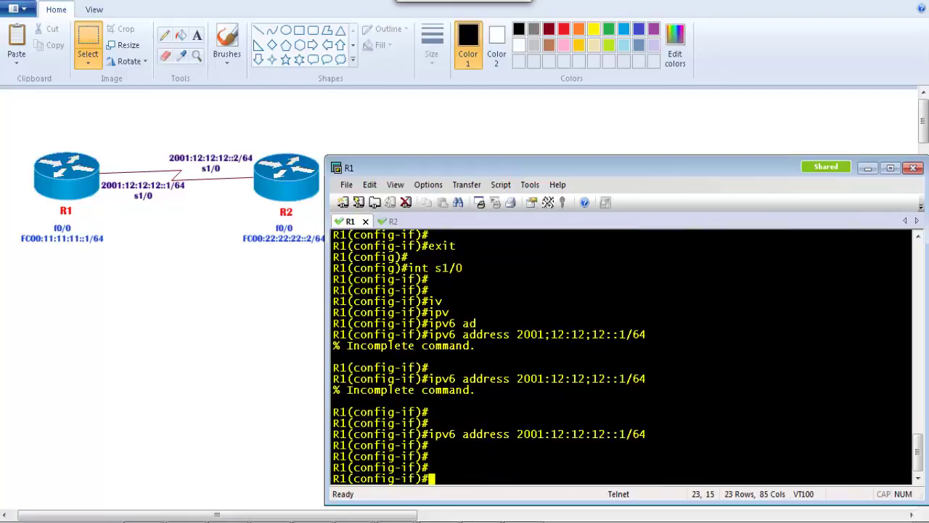
drag(434, 433, 650, 435)
Enable R1's s1/0 interface with no shutdown.
key(Return)
key(Return)
text(no sh)
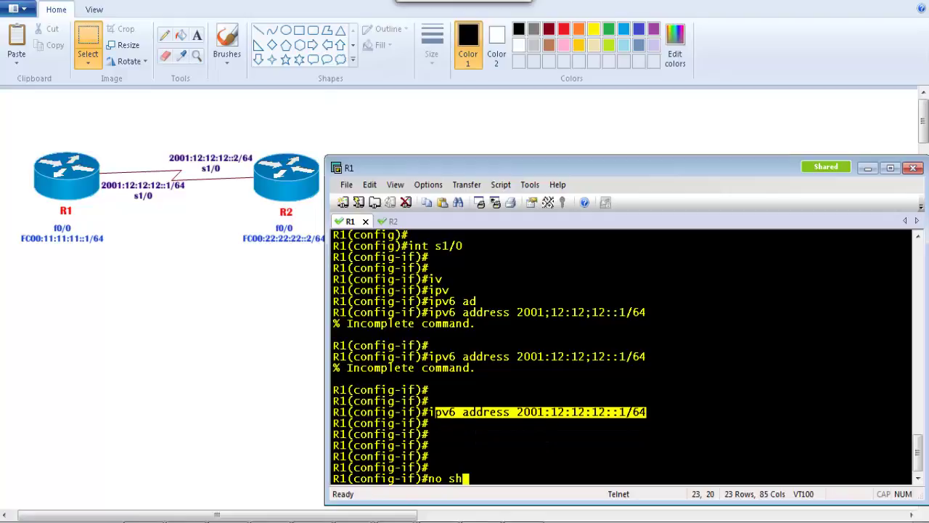
key(Tab)
key(Return)
key(Return)
key(Return)
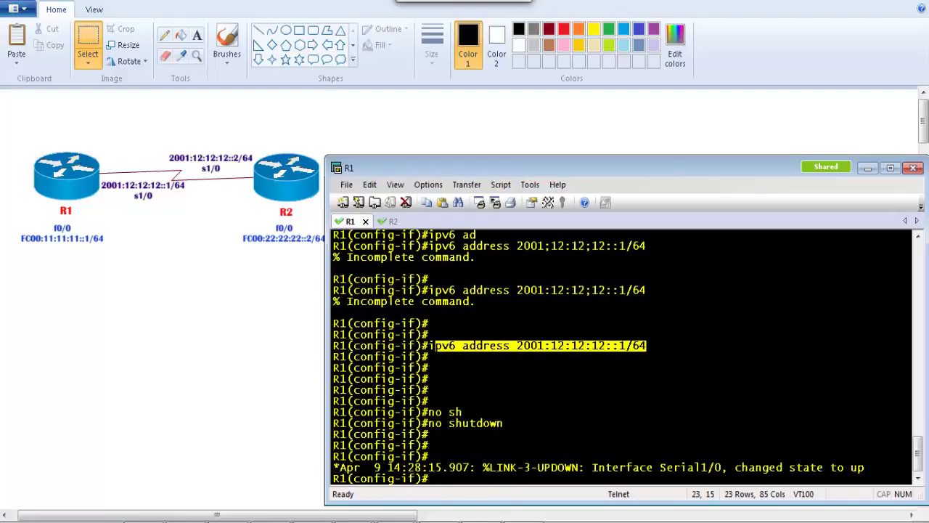
key(Return)
key(Return)
key(Return)
key(Return)
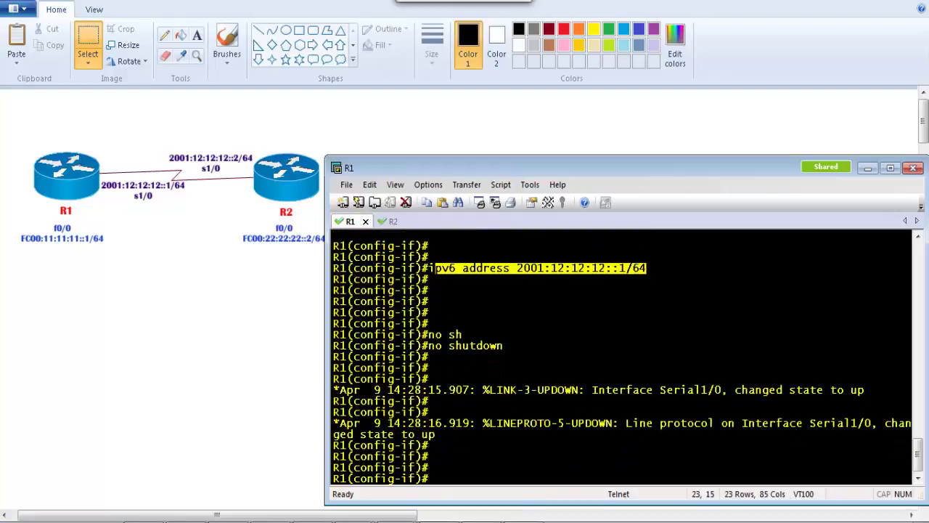
End configuration mode on R1 and return to the privileged EXEC prompt.
text(end)
key(Return)
key(Return)
key(Return)
key(Return)
Display R1's detailed IPv6 interface information with sh ipv6 int instead of the brief form, and return to the prompt.
text(sh ipv)
key(Tab)
text(int br)
key(Tab)
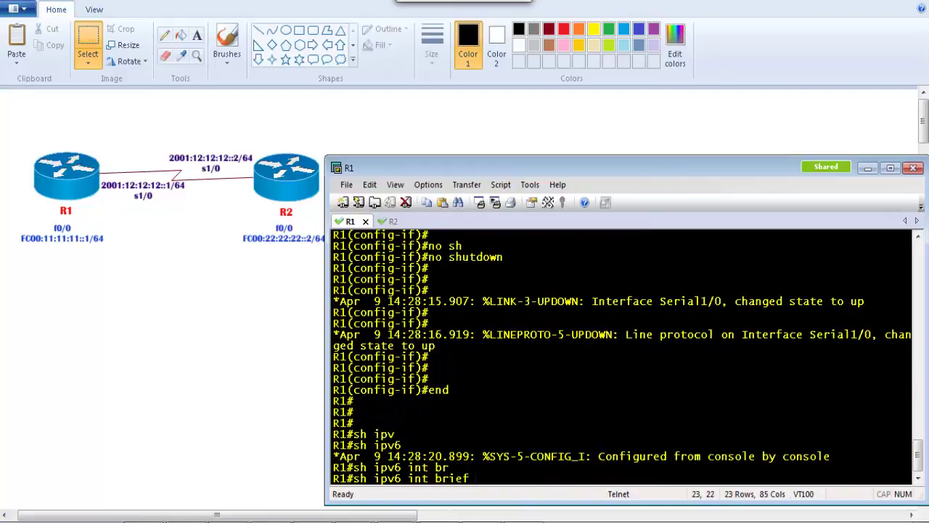
key(BackSpace)
key(BackSpace)
key(BackSpace)
key(BackSpace)
key(BackSpace)
key(BackSpace)
key(BackSpace)
key(BackSpace)
key(BackSpace)
key(BackSpace)
key(BackSpace)
text(6 int)
key(Return)
key(q)
key(Return)
key(Return)
Run sh ip int brief on R1 and highlight the command above its interface table.
text(sh ip int br)
key(Tab)
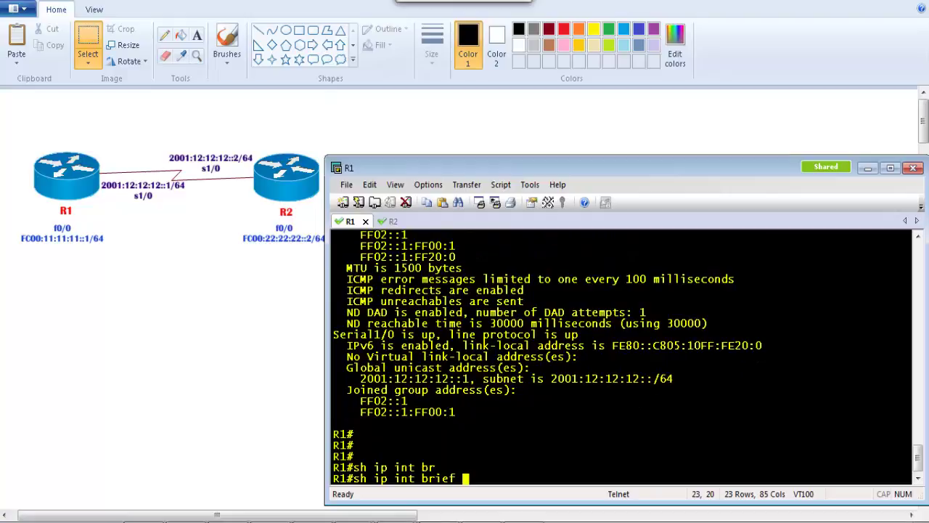
key(Return)
drag(366, 401, 557, 466)
click(363, 401)
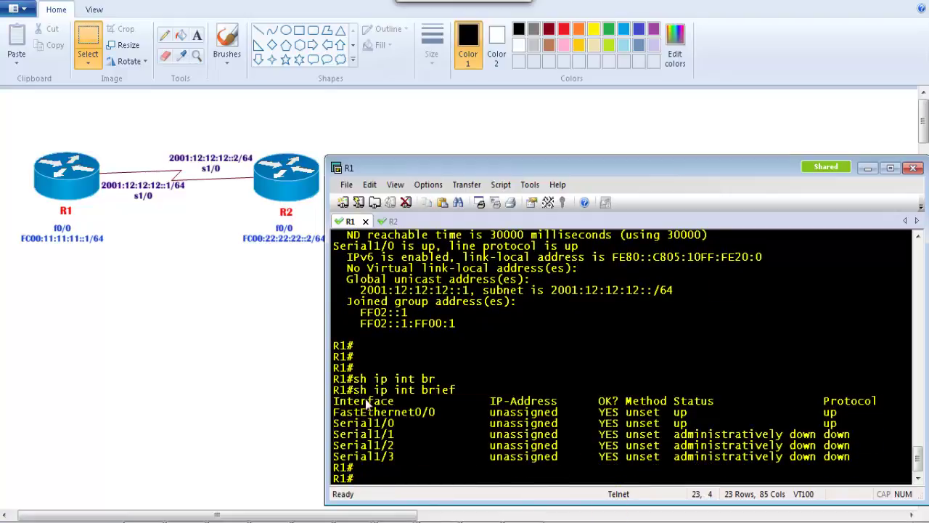
drag(363, 401, 435, 400)
drag(361, 390, 466, 391)
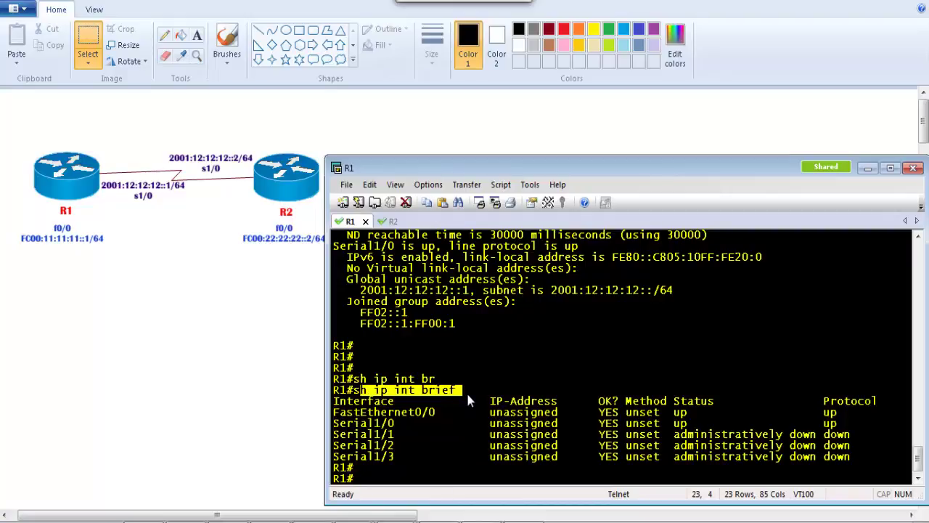
Run sh ipv6 int brief on R1 and highlight the FastEthernet0/0 entry and its two IPv6 addresses.
key(Return)
key(Return)
key(Return)
key(Return)
key(Return)
text(sh ipv)
key(Tab)
text(int br)
key(Tab)
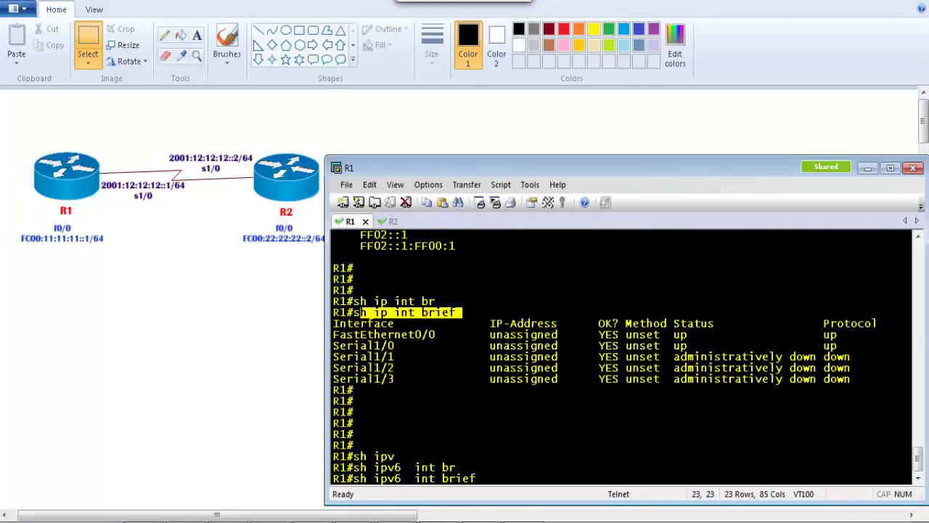
drag(373, 268, 567, 352)
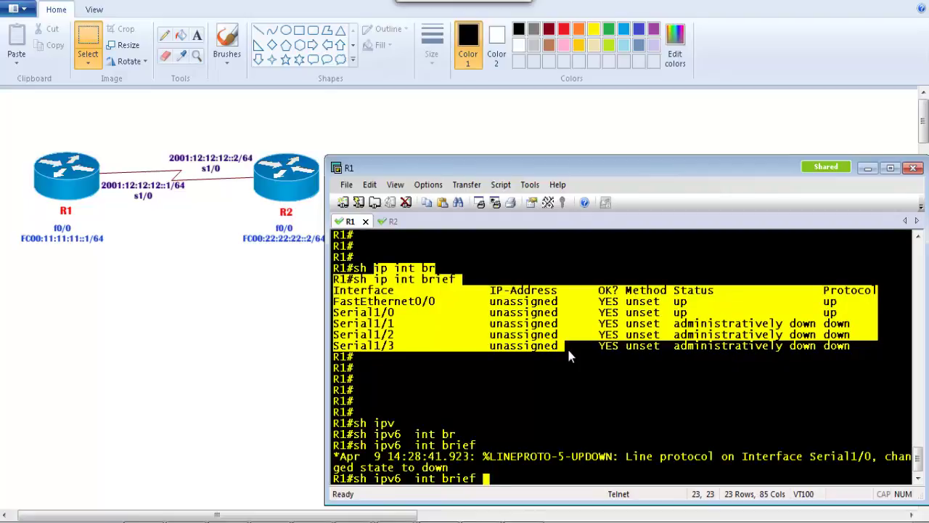
key(Return)
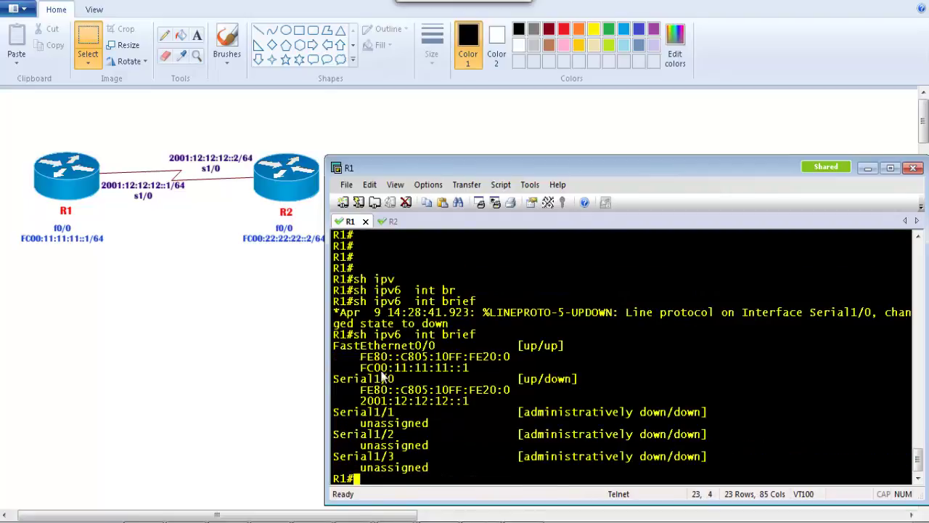
drag(341, 352, 449, 351)
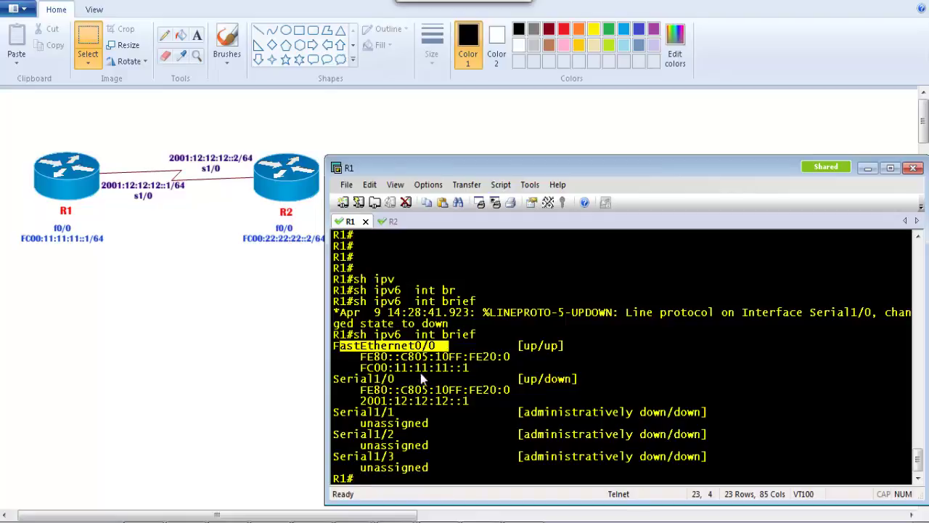
drag(360, 356, 483, 369)
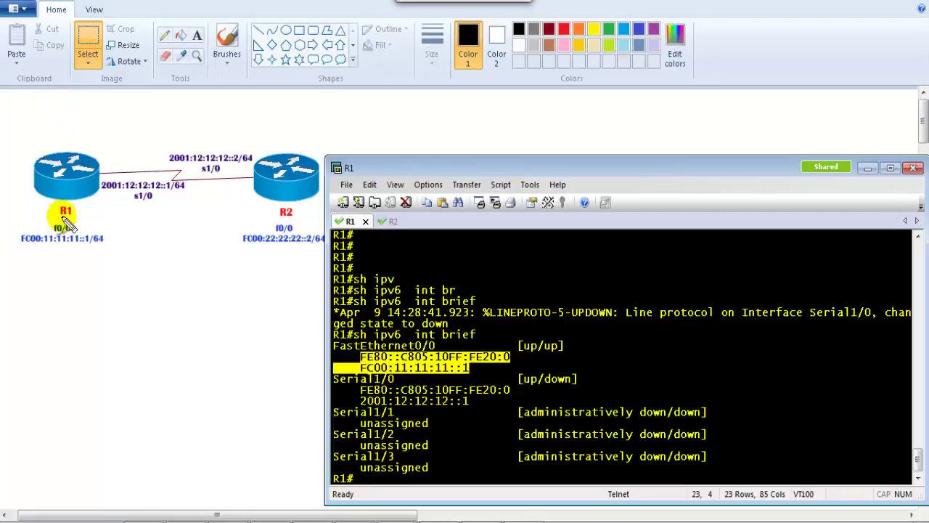
Annotate R1's f0/0 with a link-local sketch reading "FE80: MAC → FFFE", circle the FE80 prefix, and clear the annotations.
drag(68, 216, 80, 210)
drag(62, 247, 58, 283)
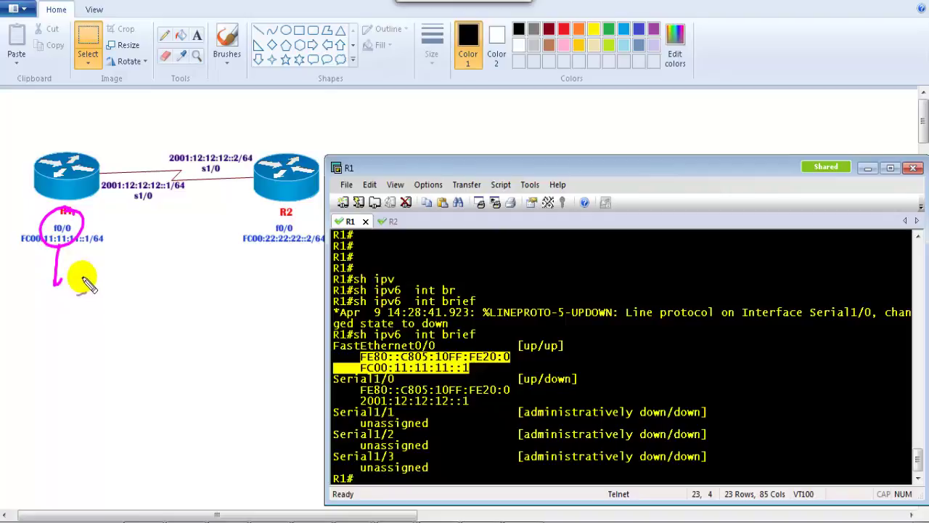
drag(350, 375, 364, 363)
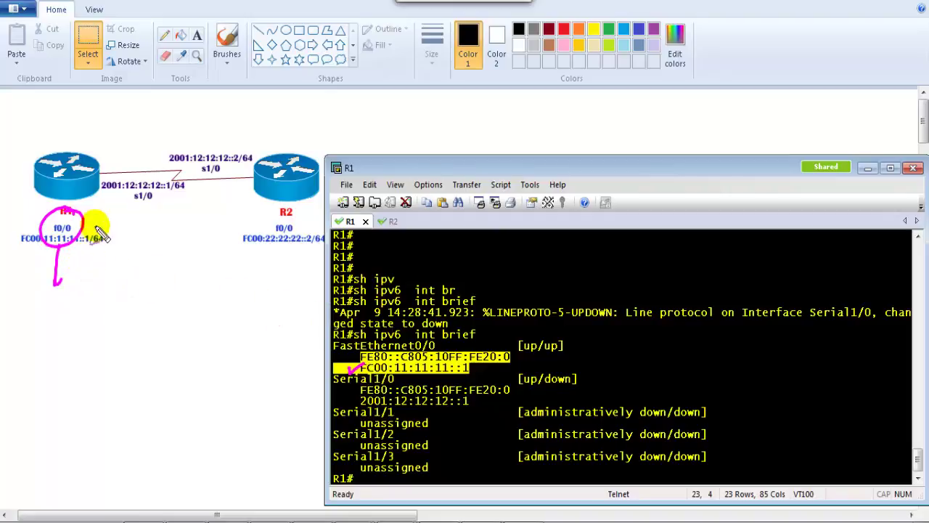
drag(70, 249, 71, 287)
mouse_move(38, 285)
mouse_down()
mouse_move(45, 303)
mouse_move(112, 292)
mouse_move(123, 305)
mouse_up()
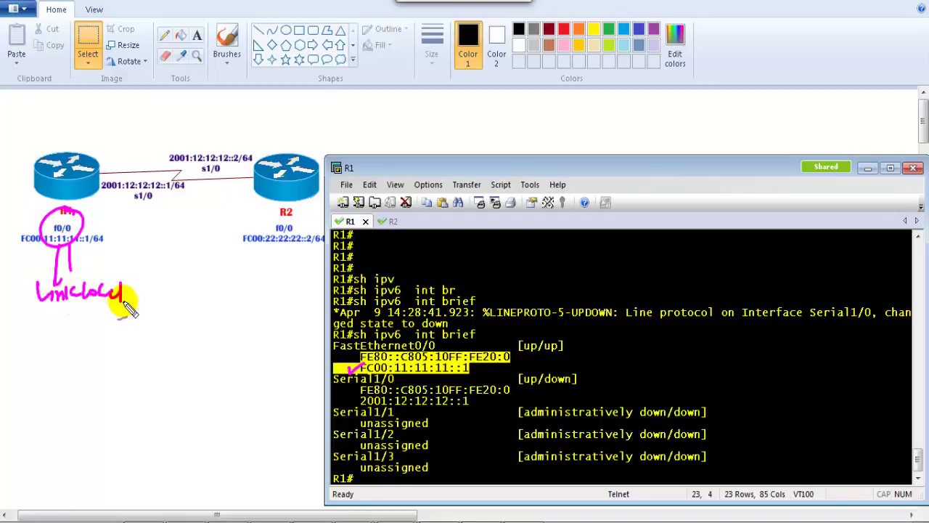
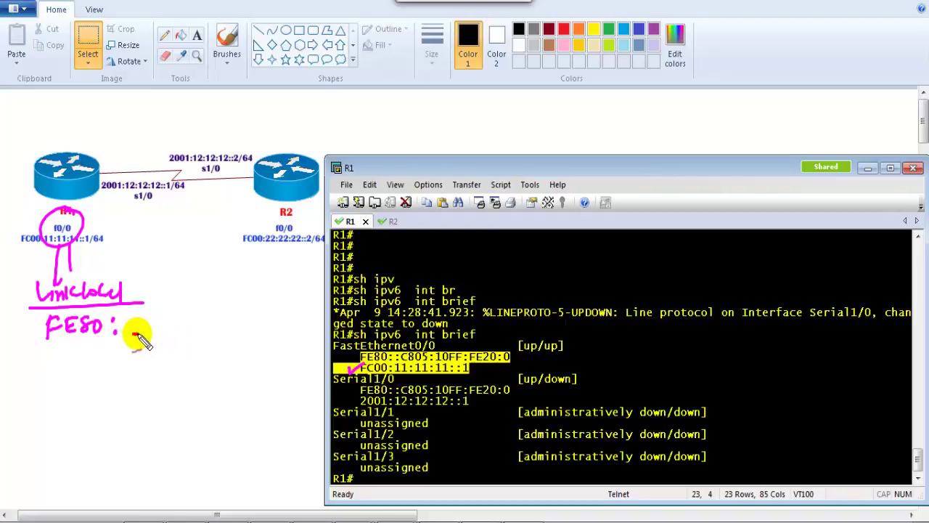
mouse_move(133, 332)
mouse_down()
mouse_move(196, 330)
mouse_move(143, 314)
mouse_move(175, 326)
mouse_up()
mouse_move(185, 312)
mouse_down()
mouse_move(140, 335)
mouse_move(162, 312)
mouse_move(170, 344)
mouse_move(190, 318)
mouse_move(217, 329)
mouse_move(238, 306)
mouse_move(276, 311)
mouse_up()
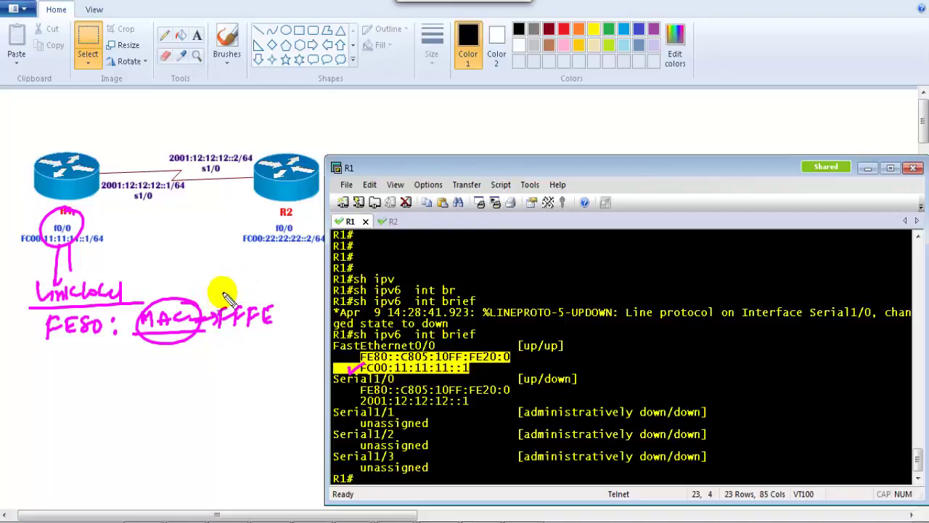
drag(45, 350, 154, 347)
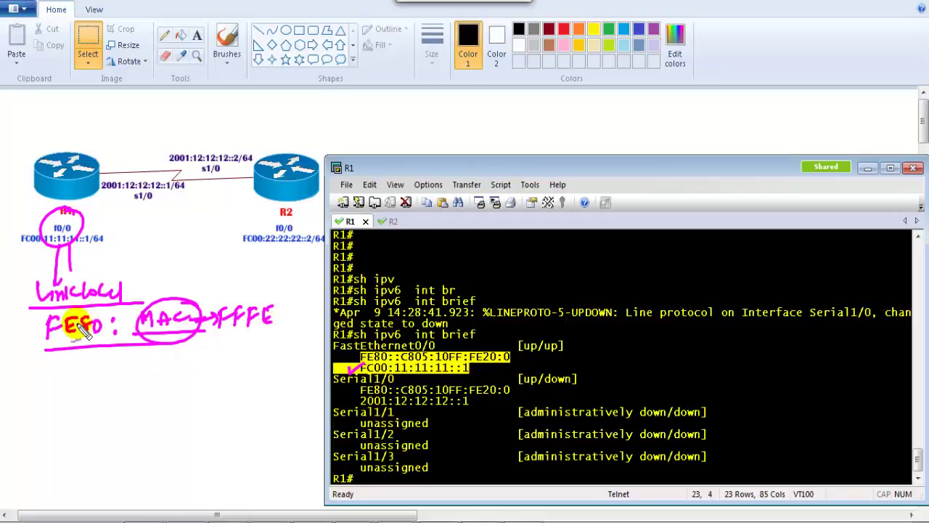
mouse_move(73, 348)
mouse_down()
mouse_move(114, 324)
mouse_move(100, 365)
mouse_move(161, 357)
mouse_move(183, 371)
mouse_move(198, 350)
mouse_up()
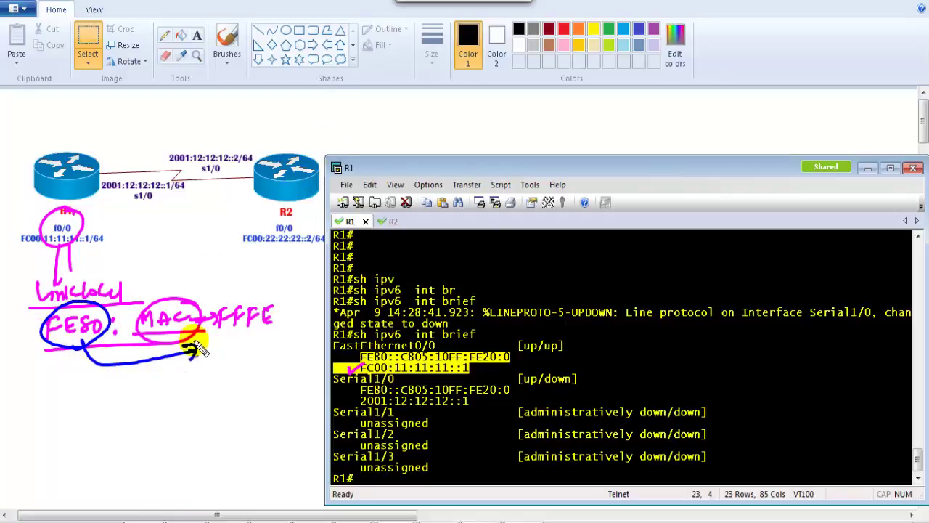
key(e)
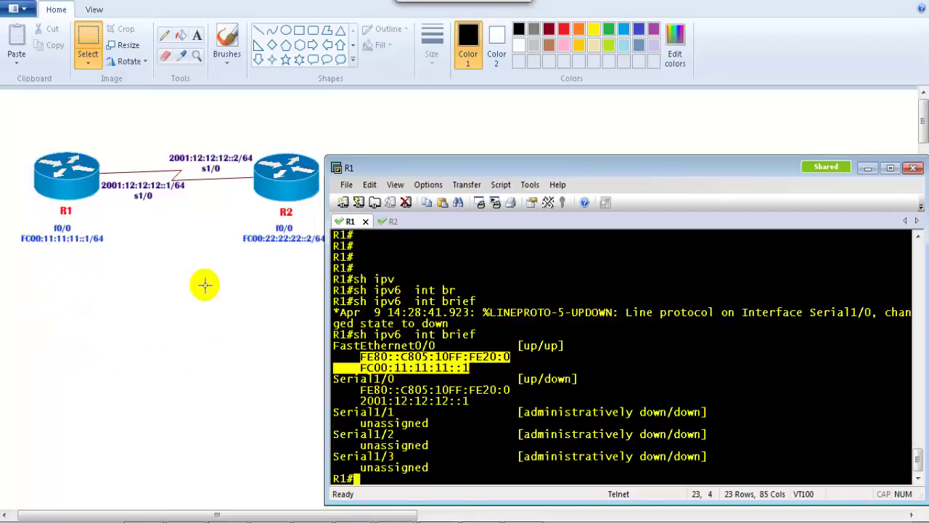
Return to R1's console and try filtering the f0/0 details with sh int f0/0 | mac.
click(450, 370)
key(Return)
key(Return)
key(Return)
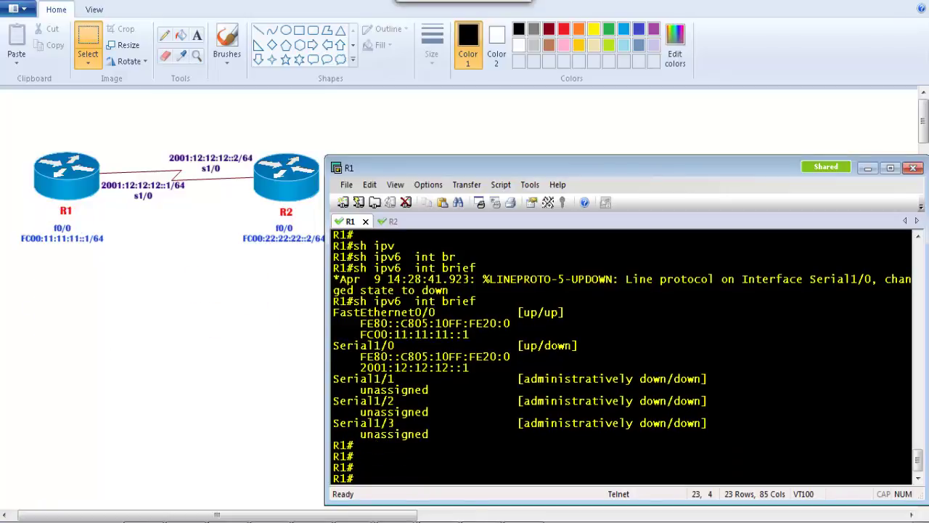
text(sh int f0.0)
text(/0 )
text(| mac)
key(Return)
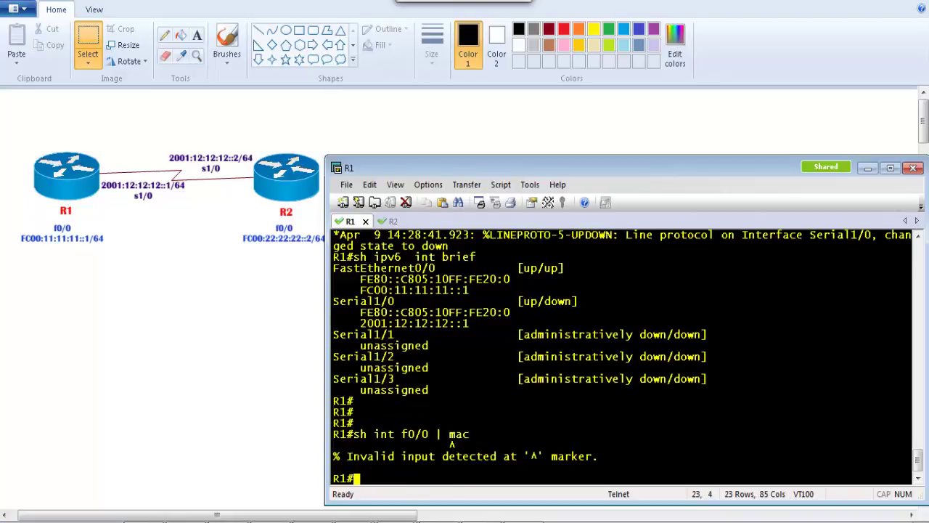
Revise the recalled filter command and try sh int f0/0 |in mac.
key(Return)
key(Up)
key(Left)
key(Left)
key(Left)
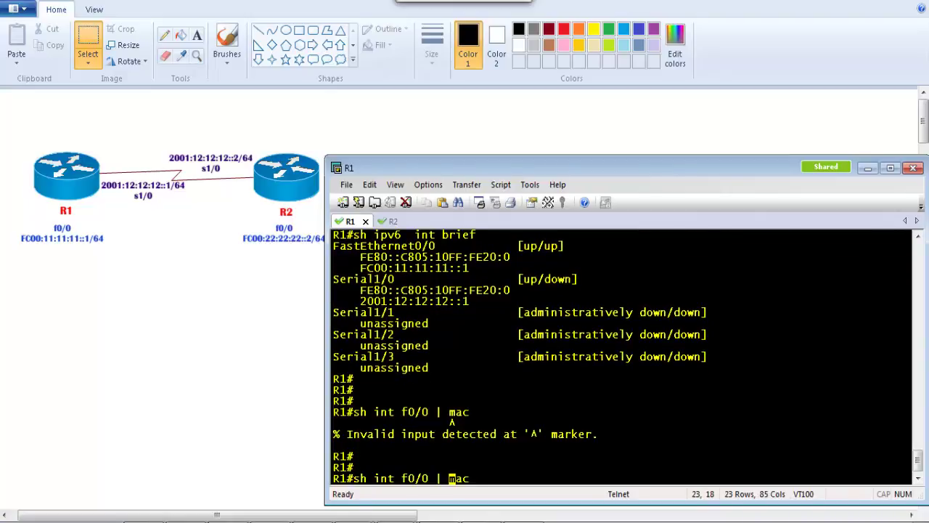
text(in)
key(BackSpace)
key(BackSpace)
key(BackSpace)
text(in)
key(Return)
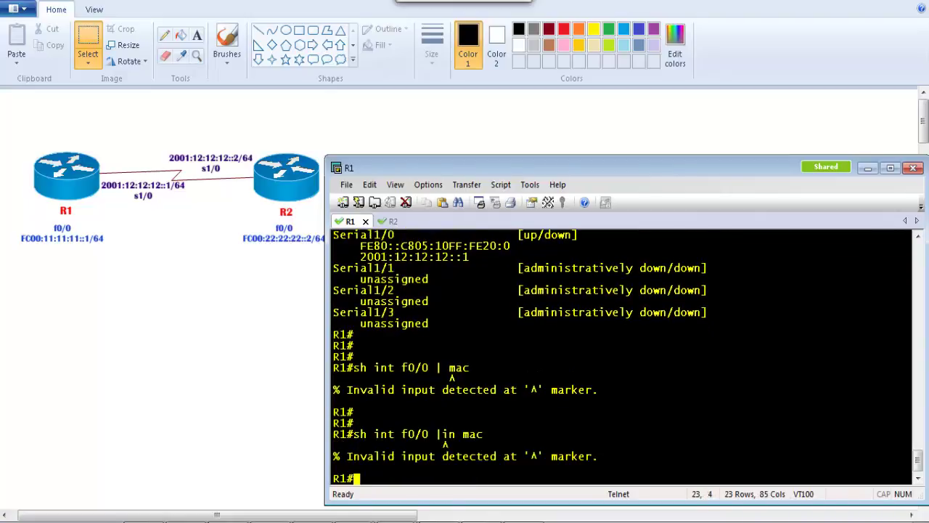
Display R1's full interface details with sh int f0/0 and highlight the hardware MAC address.
key(Return)
text(sh ru)
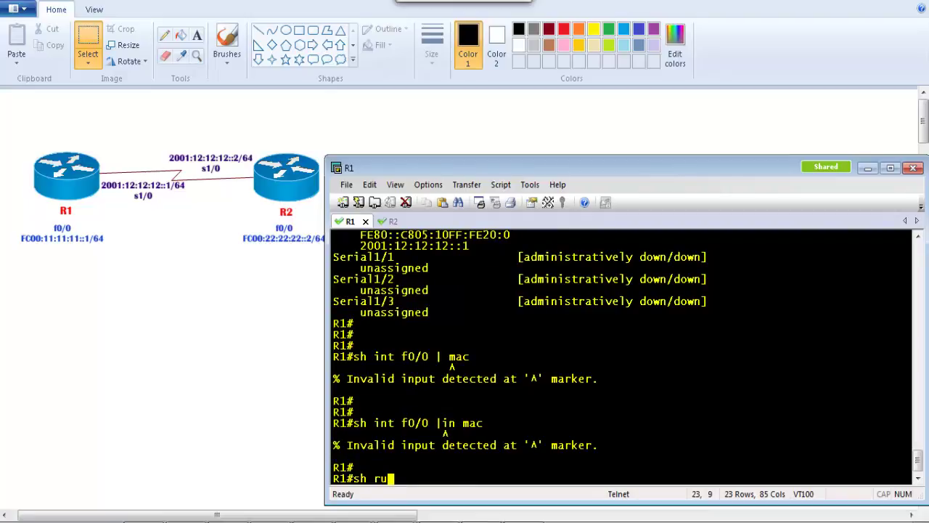
key(BackSpace)
key(BackSpace)
text(int f0/0)
key(Return)
scroll(515, 408, up, 1)
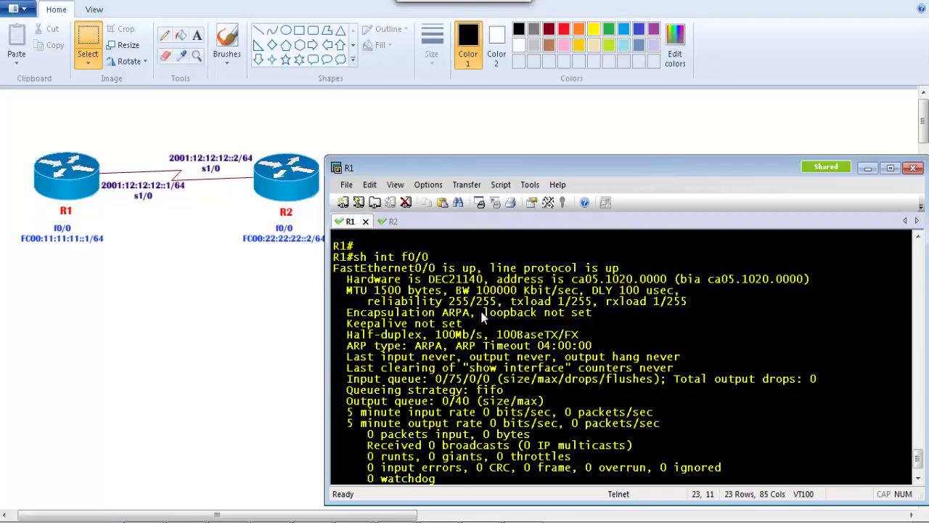
drag(500, 283, 674, 283)
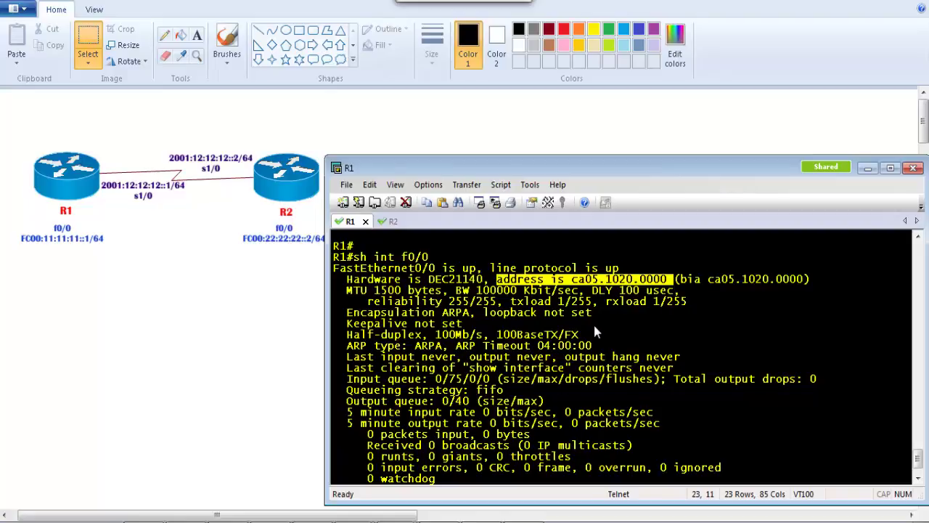
Go back to the earlier IPv6 brief output and highlight the MAC-derived part of FastEthernet0/0's link-local address.
scroll(593, 322, up, 7)
scroll(533, 382, up, 1)
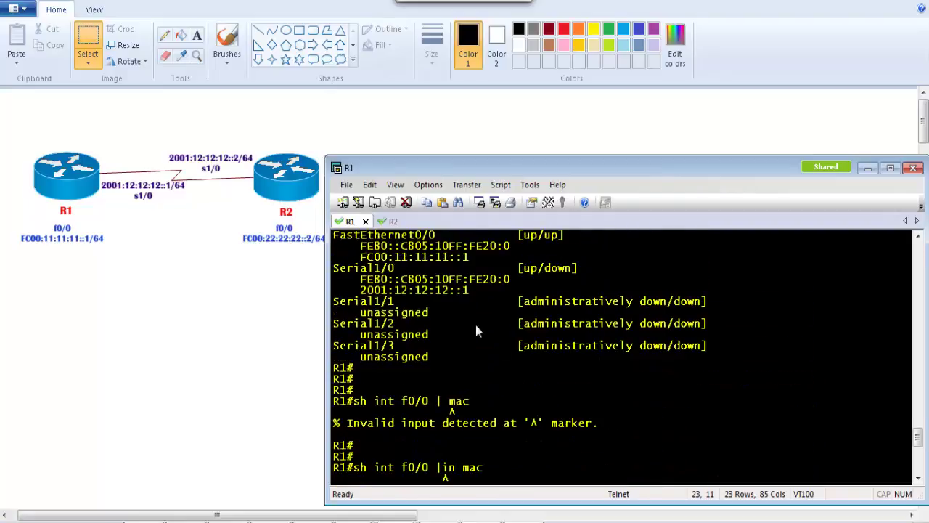
scroll(406, 282, up, 1)
drag(402, 283, 463, 288)
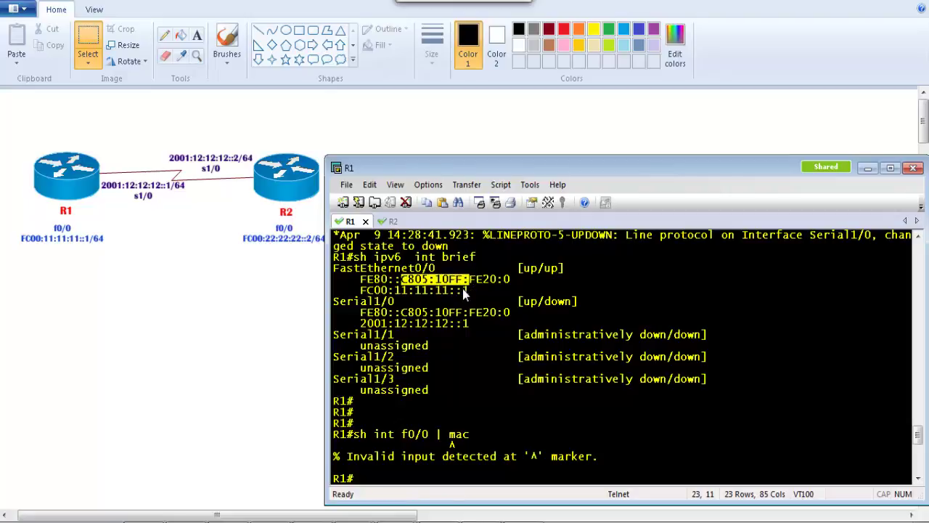
click(463, 288)
Run sh int f0/0 on R1 again to show the hardware address, and quit the paged output.
text(sh int f0/0)
key(Return)
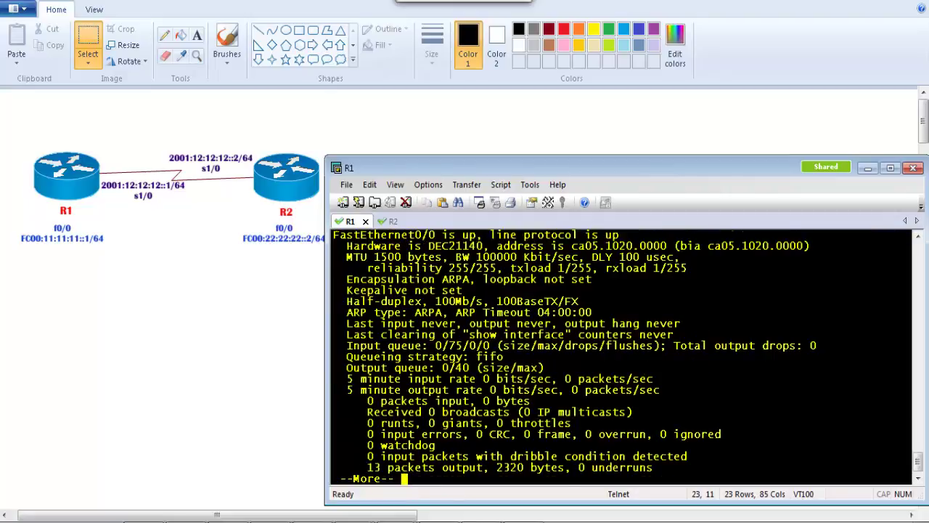
key(q)
key(Return)
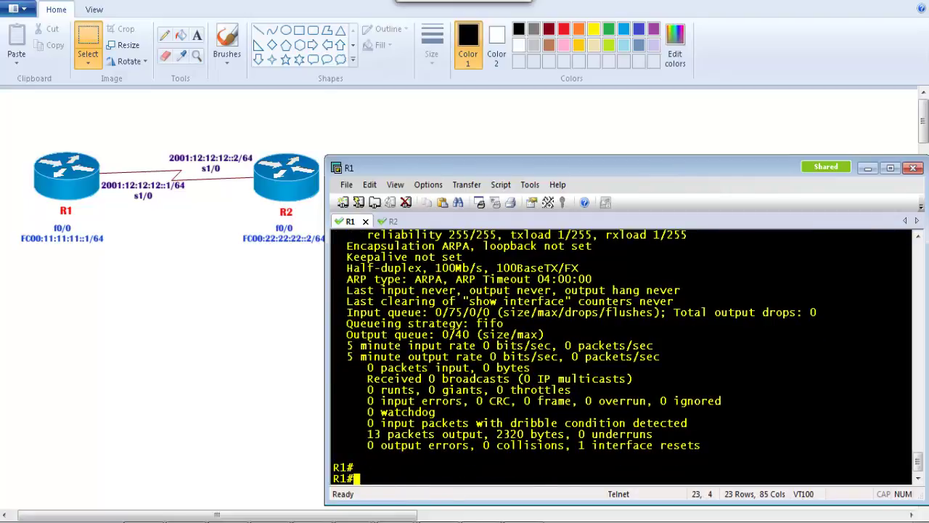
key(Return)
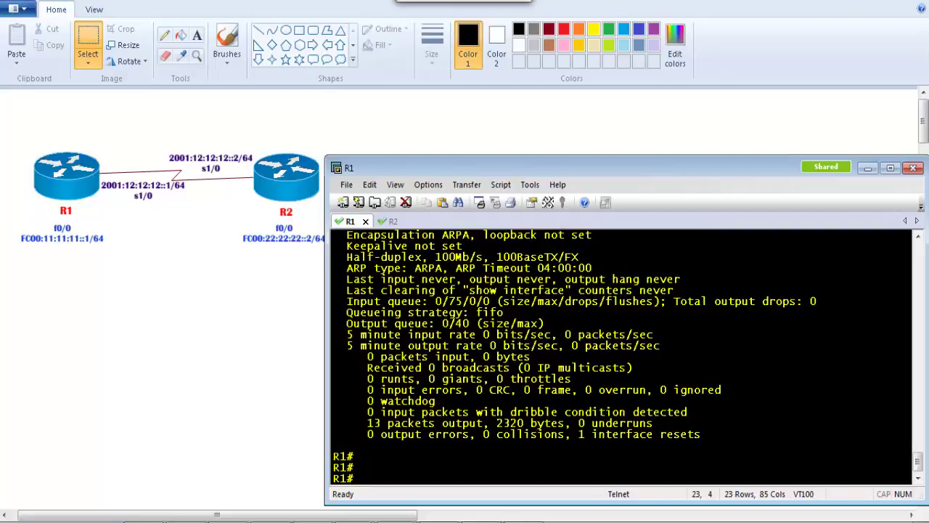
Clear some space in the R1 console and display the interface summary with sh ipv int brief.
scroll(465, 323, up, 1)
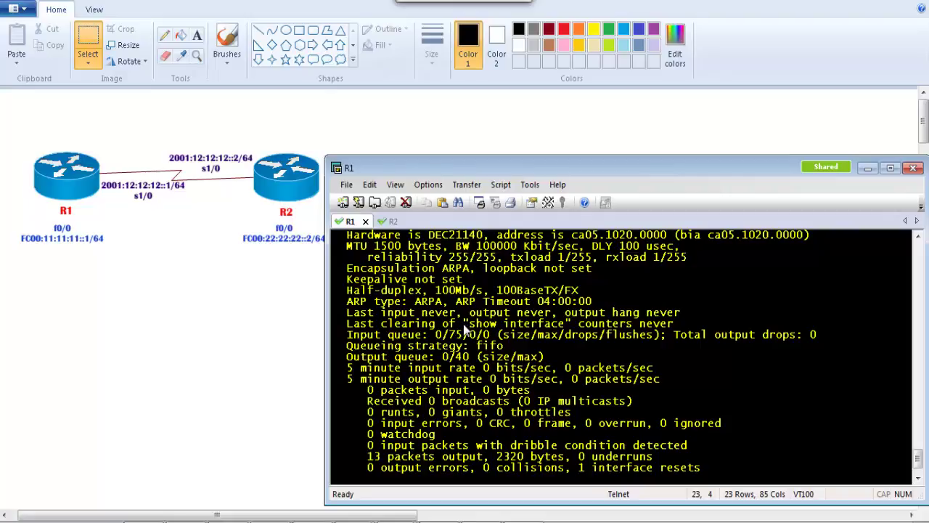
key(Return)
key(Return)
key(Return)
key(Return)
key(Return)
key(Return)
key(Return)
key(Return)
key(Return)
key(Return)
key(Return)
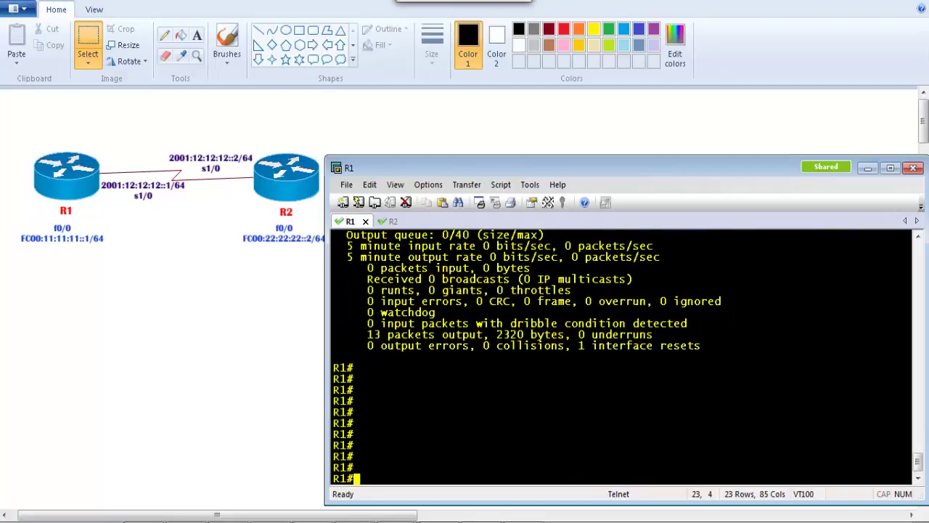
text(sh ipv int br)
key(Tab)
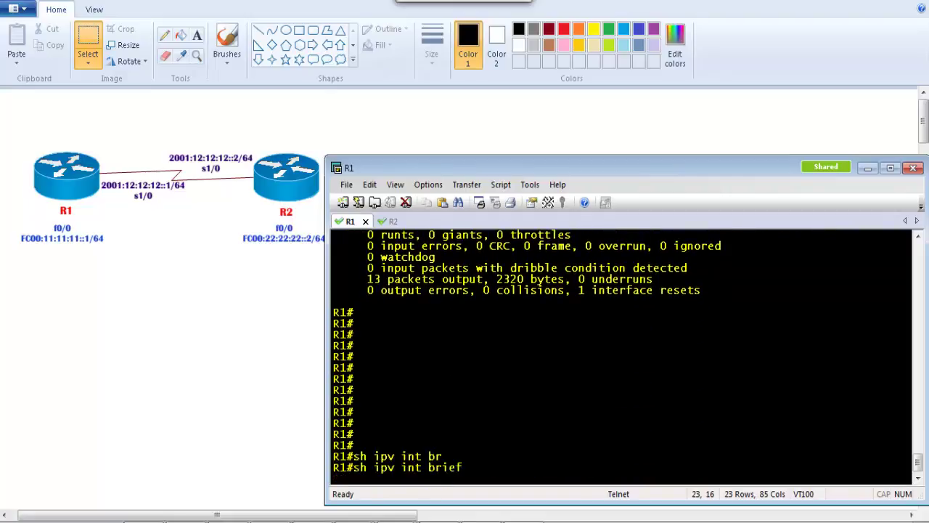
key(Return)
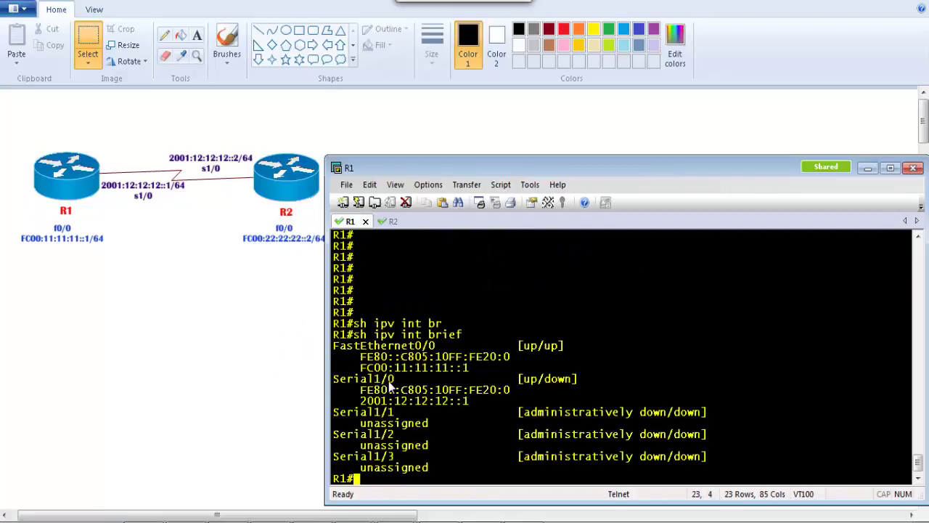
Highlight the unicast and link-local IPv6 addresses of R1's FastEthernet0/0 and Serial1/0, and the Serial1/0 status.
drag(361, 368, 469, 367)
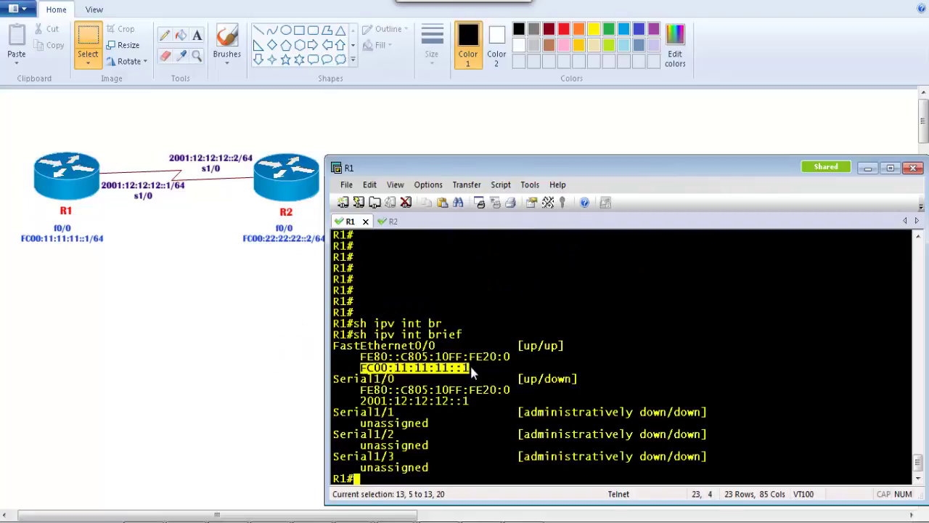
drag(362, 357, 509, 357)
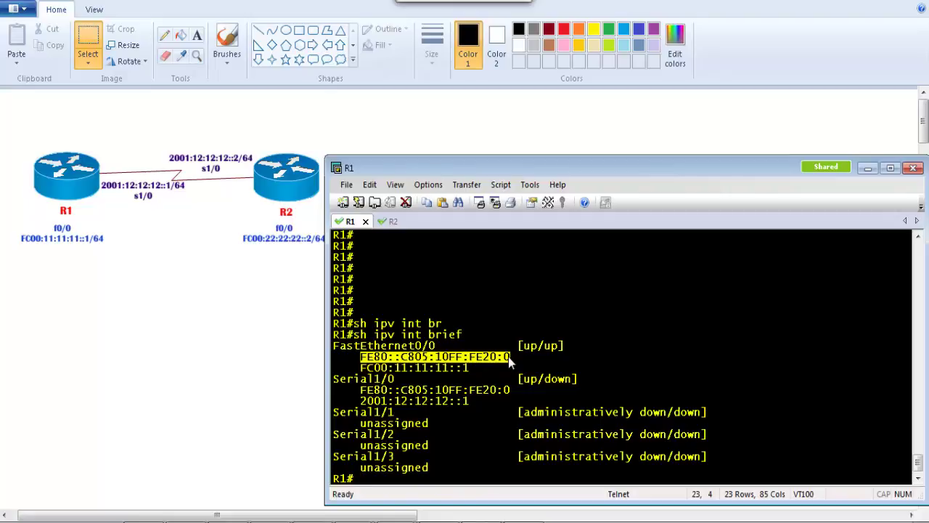
drag(361, 389, 479, 401)
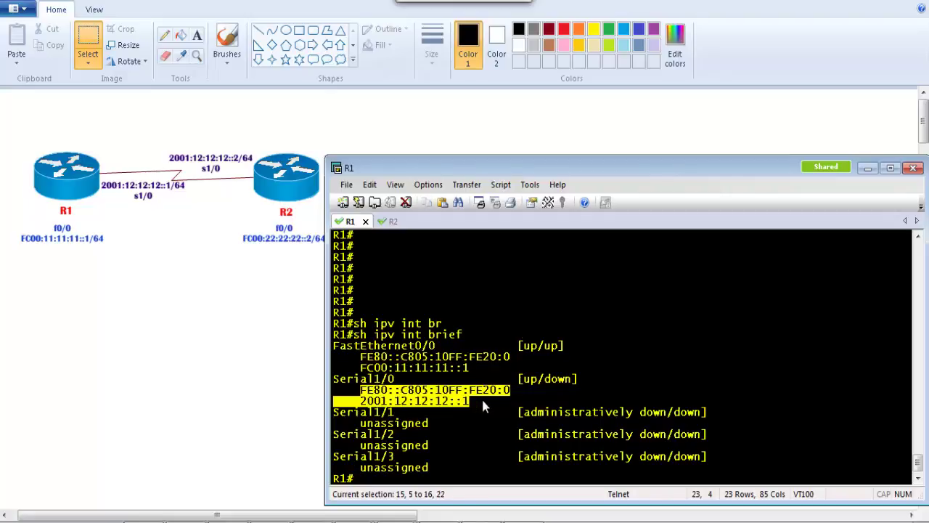
click(482, 400)
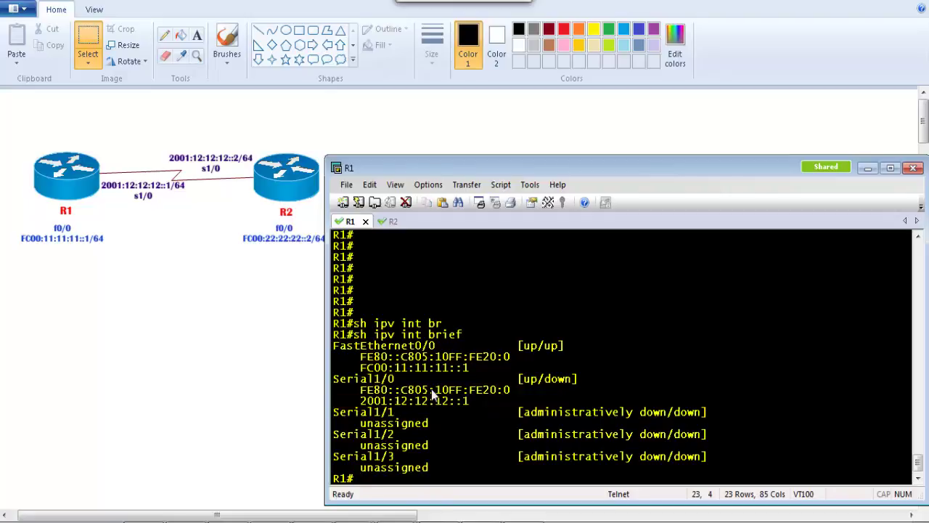
drag(372, 378, 580, 378)
Switch to the R2 console and enter global configuration mode with conf t.
click(390, 222)
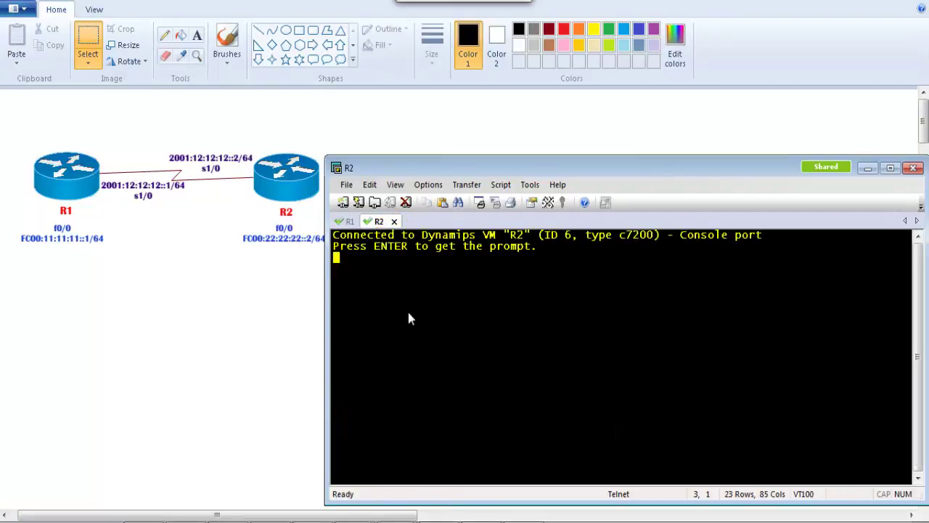
key(Return)
text(conf t)
key(Return)
key(Return)
key(Return)
key(Return)
key(Return)
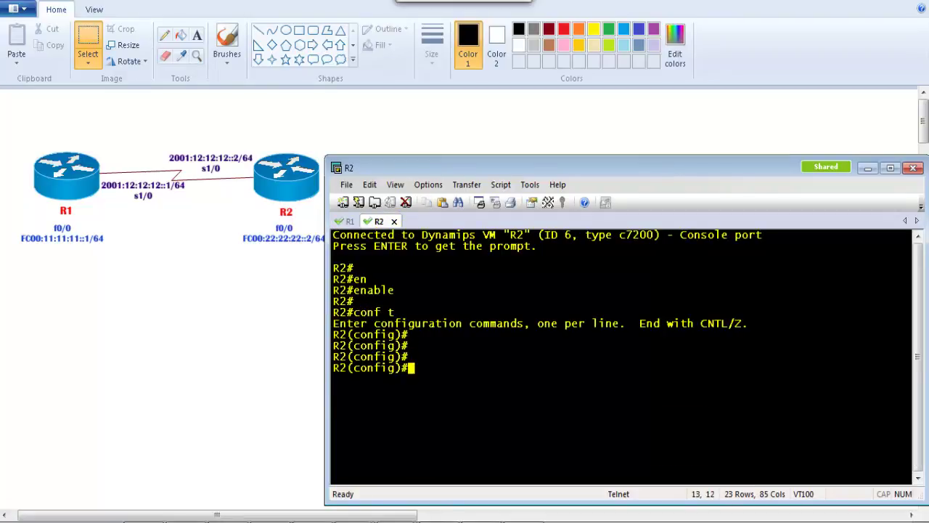
Assign the IPv6 address fc00:22:22:22::2/64 to R2's interface f0/0.
text(int f0/0)
key(Return)
text(ipv)
key(Tab)
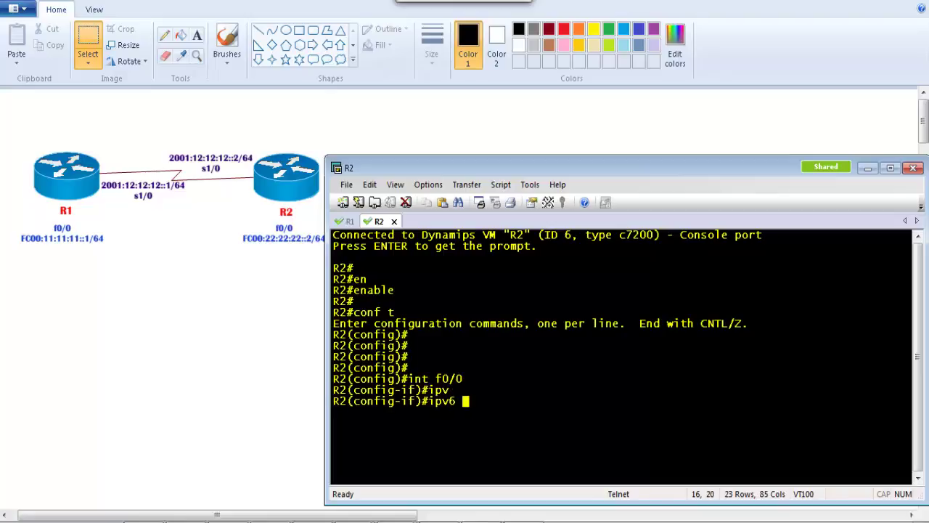
text(ad)
key(Tab)
text(fc0)
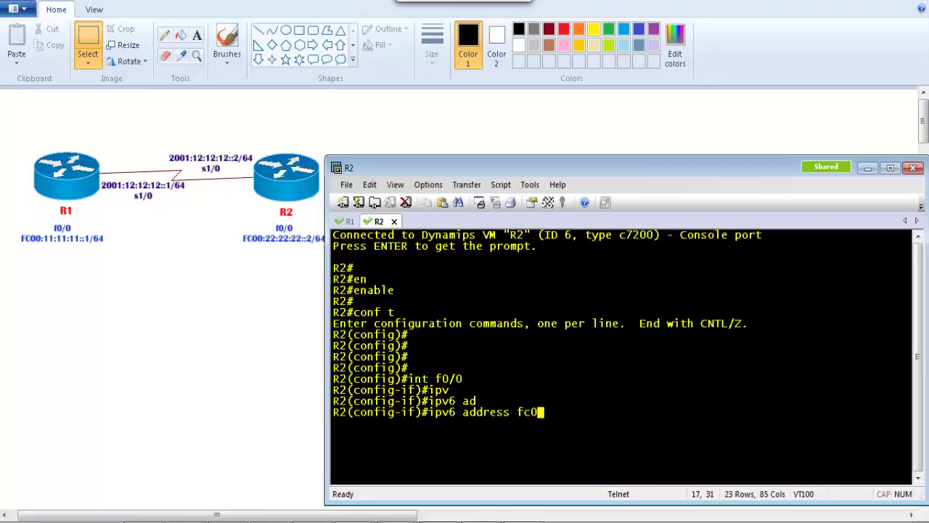
text(0:22:22:22::2)
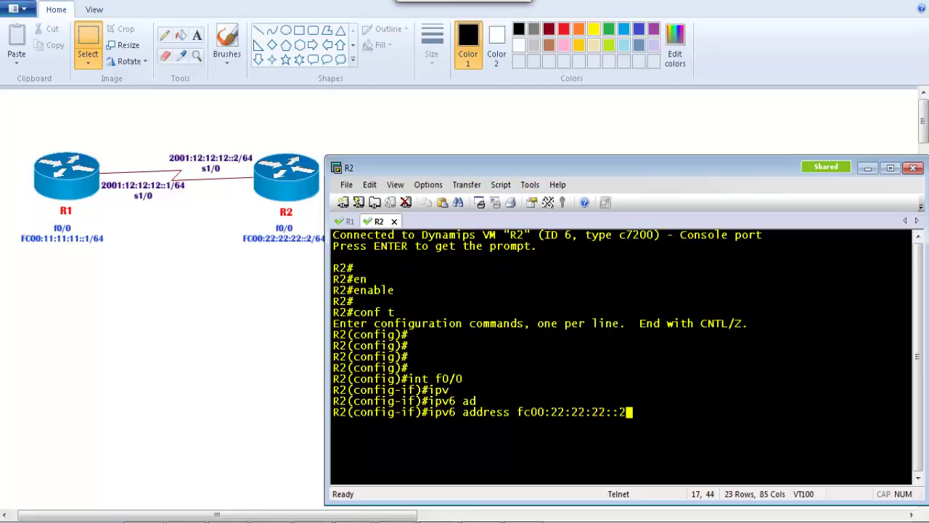
text(/64)
key(Return)
Bring up R2's interface f0/0 with no shutdown.
text(no sh)
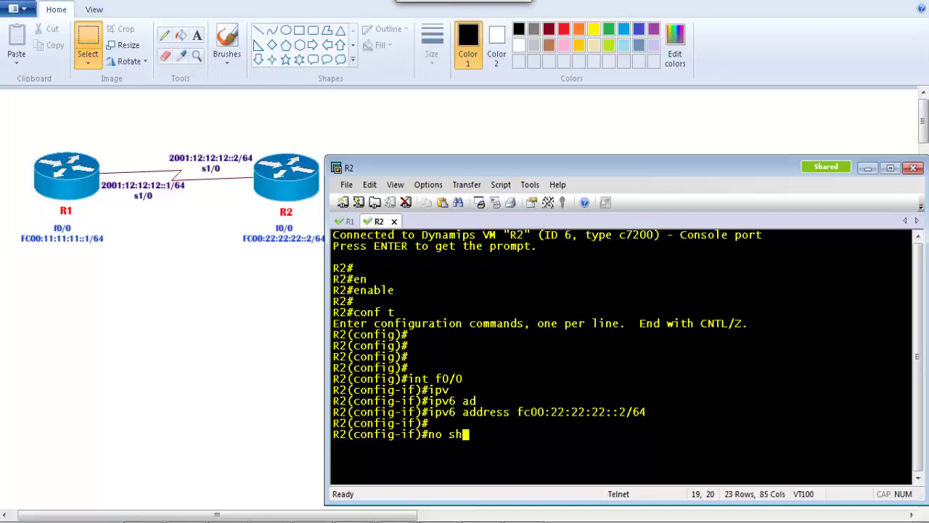
key(Tab)
key(Return)
key(Return)
Disable keepalives on R2's f0/0 with no keepalive and return to global configuration mode.
text(no le)
key(Tab)
key(Return)
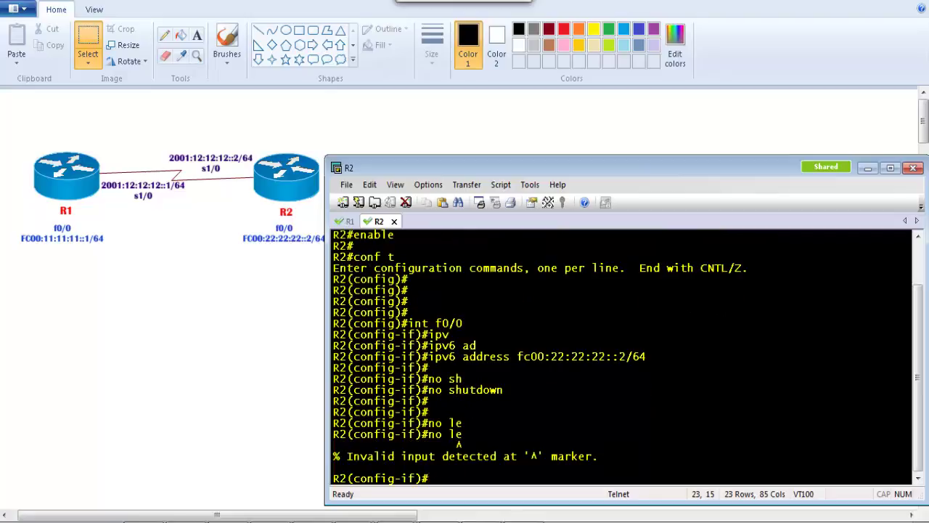
text(no kle)
key(Tab)
key(BackSpace)
key(BackSpace)
text(e)
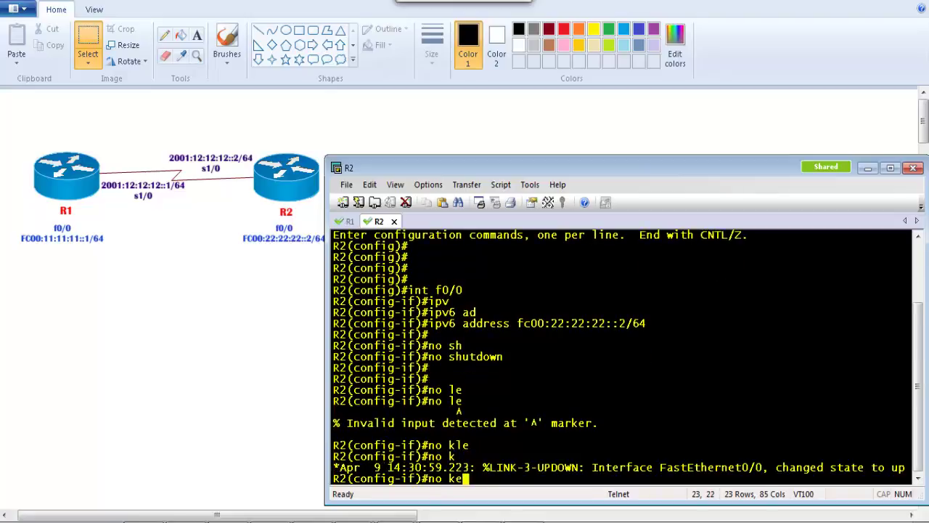
key(Tab)
key(Tab)
key(Return)
key(Return)
key(Return)
text(exit)
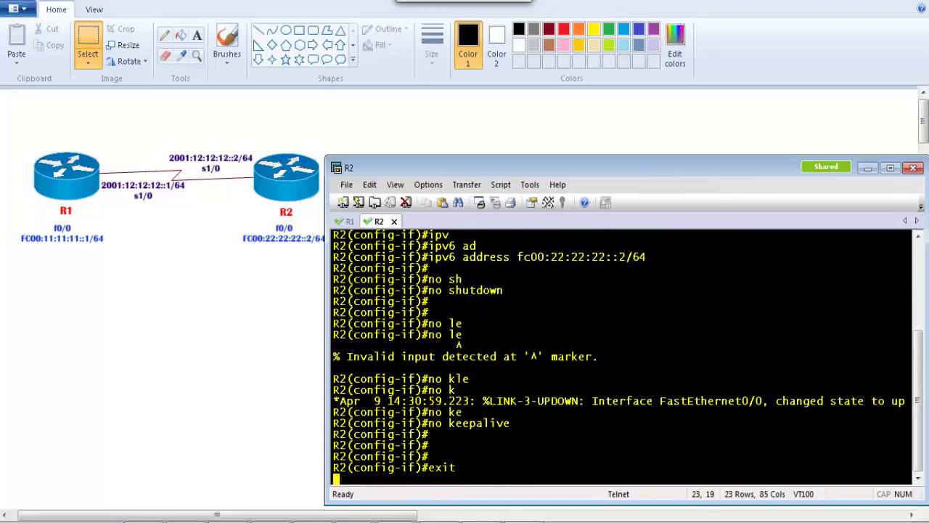
key(Return)
key(Return)
key(Return)
key(Return)
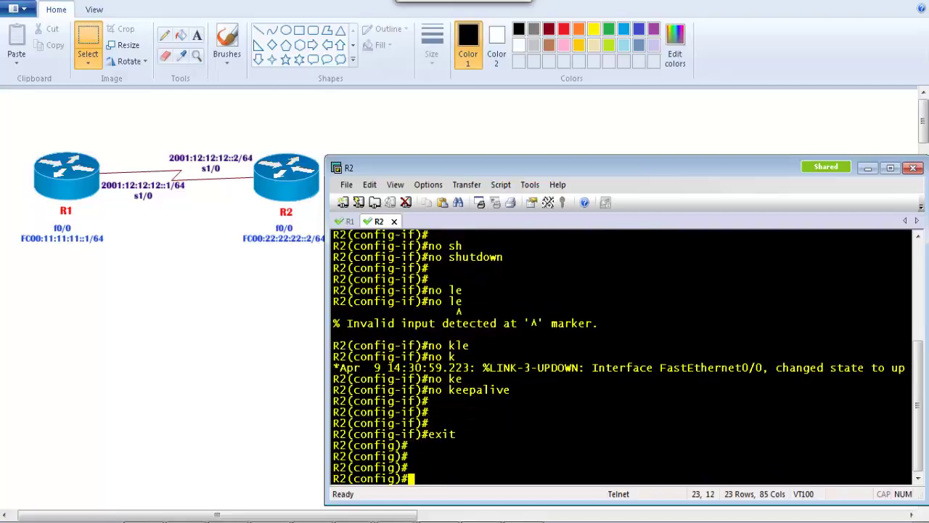
Assign the IPv6 address 2001:12:12:12::2/64 to R2's interface s1/0.
text(int s1/0)
key(Return)
text(ipv)
key(Tab)
text(a)
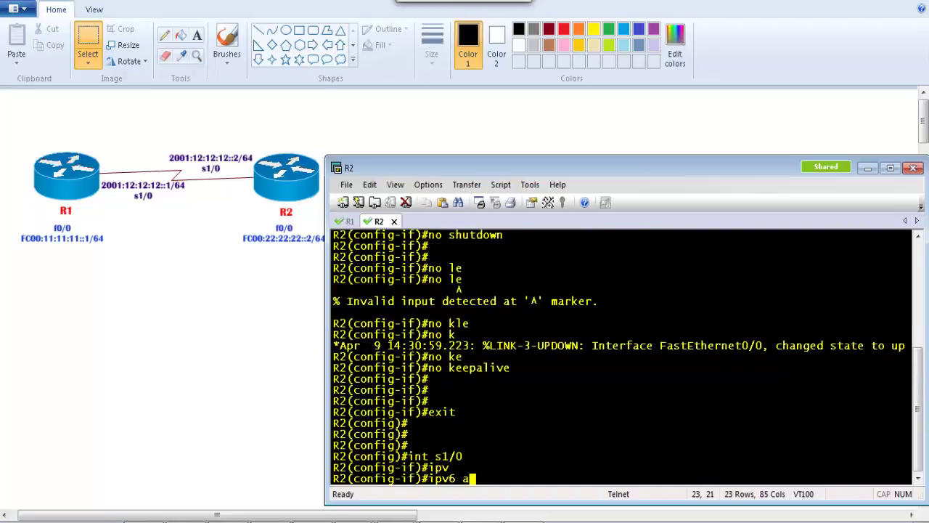
text(d)
key(Tab)
text(2001:12)
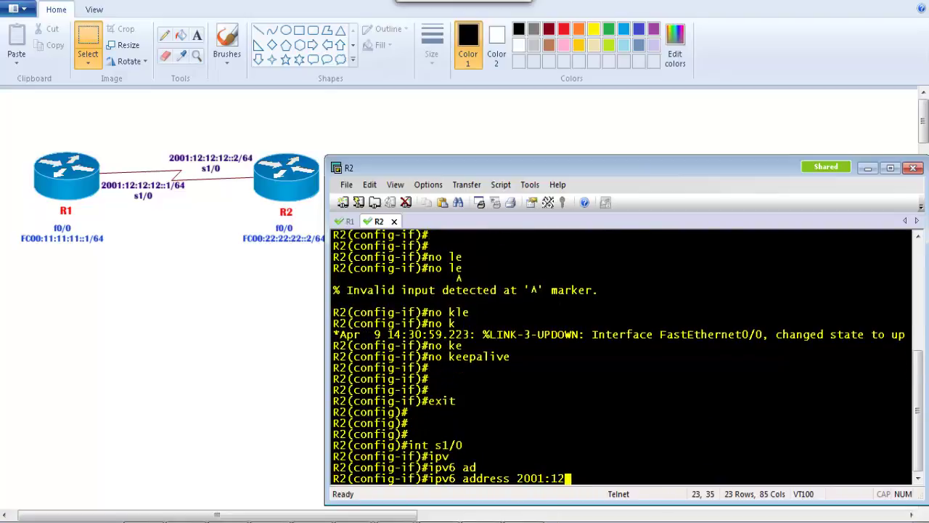
text(:12:12::2/64)
key(Return)
key(Return)
Bring up R2's interface s1/0 with no shutdown and end configuration mode.
text(no sh)
key(Tab)
key(Return)
key(Return)
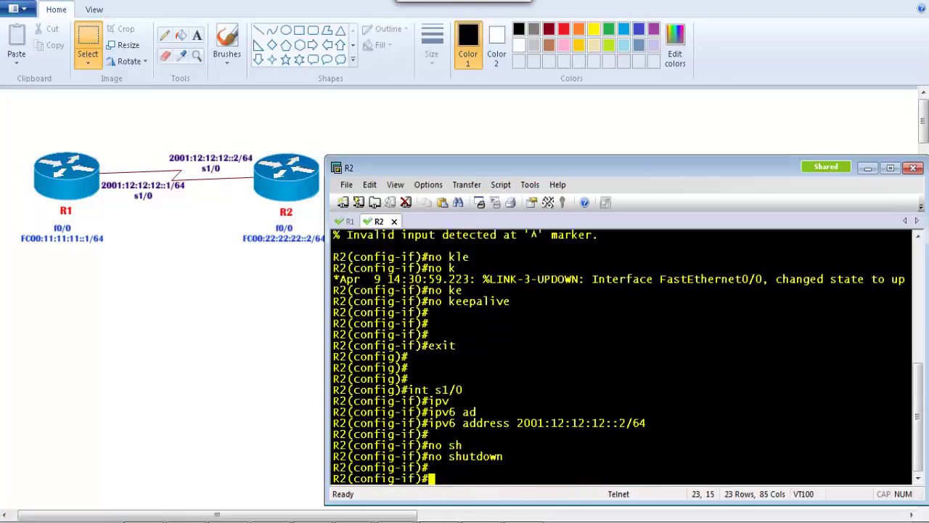
key(Return)
text(end)
key(Return)
Display R2's IPv6 interface summary with sh ipv int brief.
text(sh ipv int b)
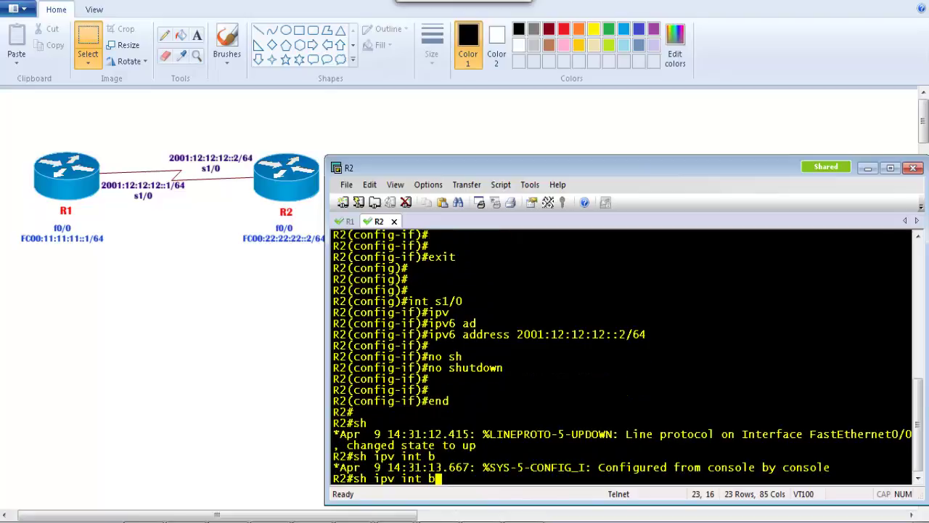
key(Tab)
text(r)
key(Tab)
key(Return)
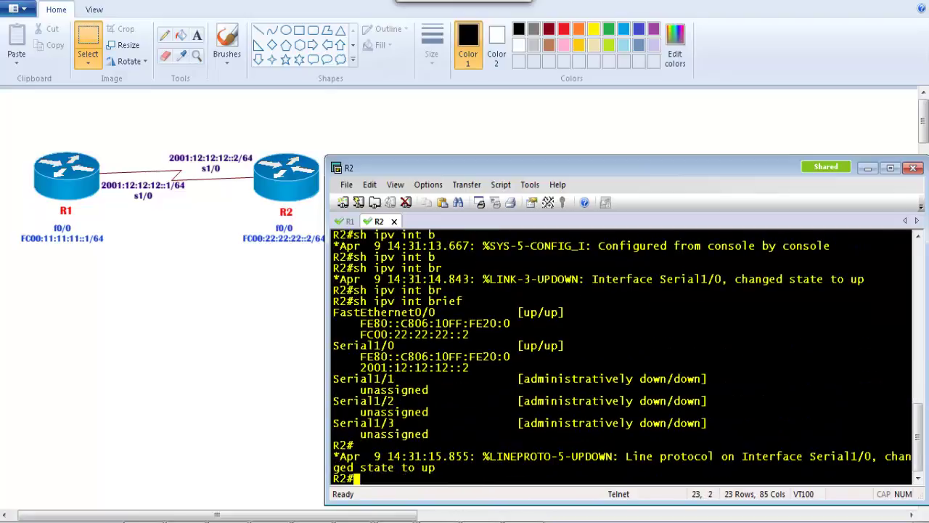
Highlight the configured IPv6 addresses of FastEthernet0/0 and Serial1/0 in R2's interface summary.
drag(333, 312, 435, 335)
click(371, 335)
drag(355, 335, 479, 328)
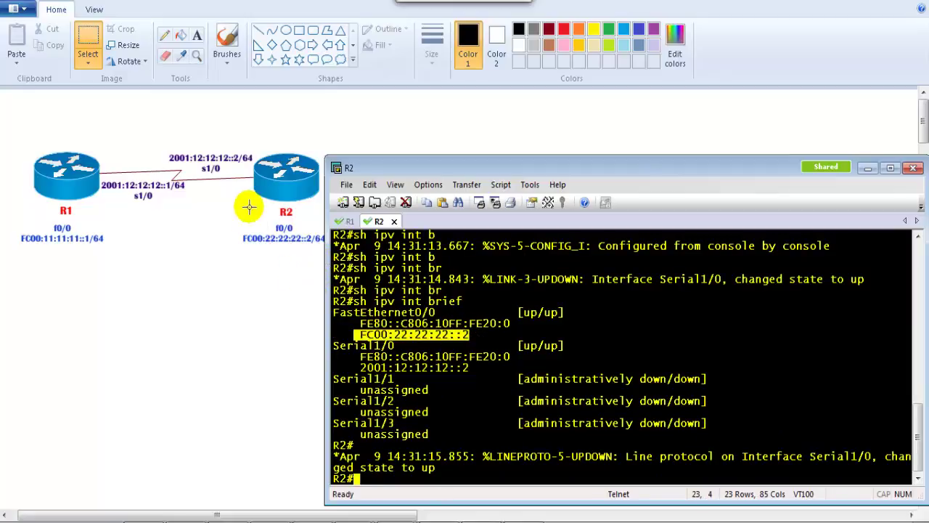
click(366, 350)
drag(362, 348, 471, 374)
click(369, 356)
key(Return)
key(Return)
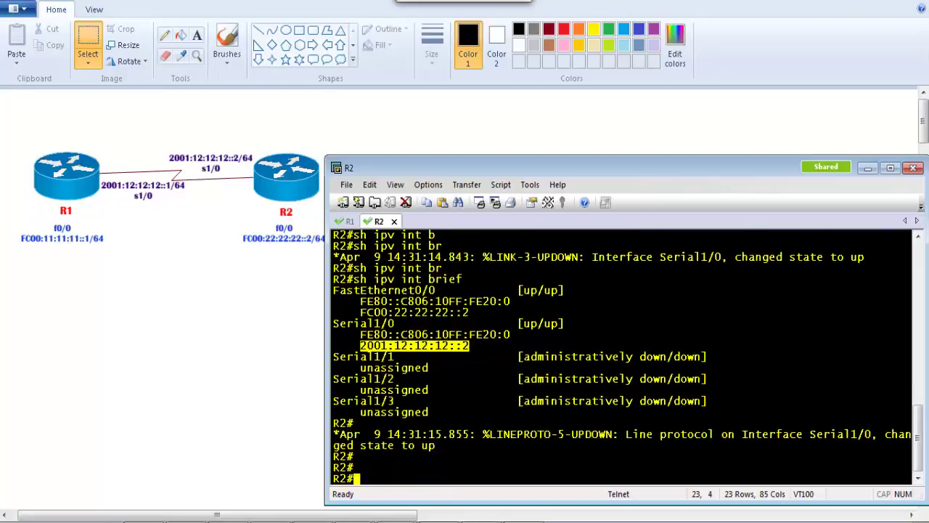
text(ping 2001;)
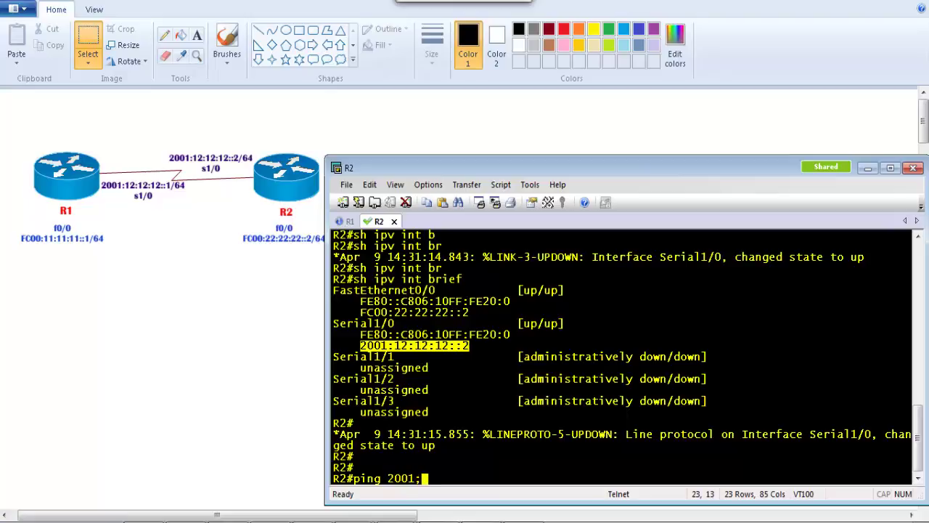
text(12:12)
key(BackSpace)
key(BackSpace)
key(BackSpace)
key(BackSpace)
key(BackSpace)
key(BackSpace)
key(BackSpace)
key(BackSpace)
key(BackSpace)
key(BackSpace)
key(BackSpace)
key(BackSpace)
key(BackSpace)
key(Return)
Ping R1's serial address 2001:12:12:12::1 from R2, reusing the address copied from the interface summary.
text(ping)
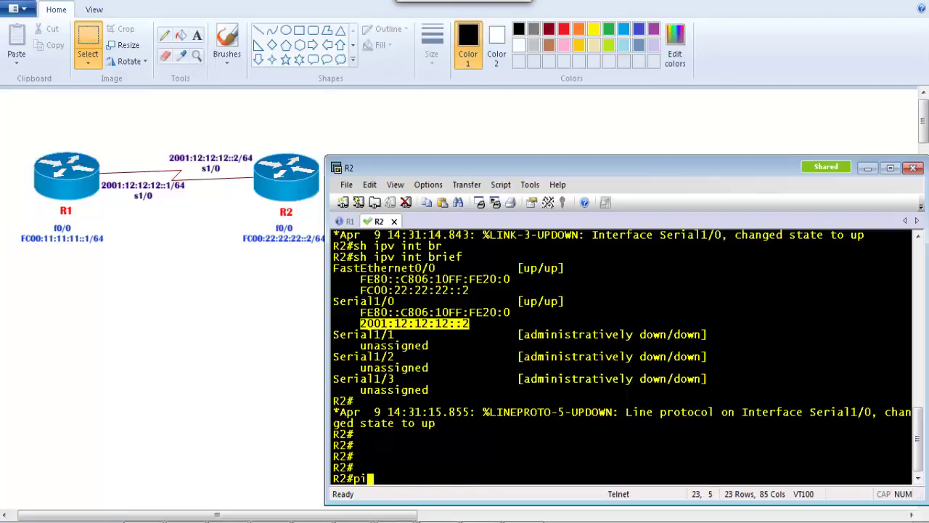
click(441, 330)
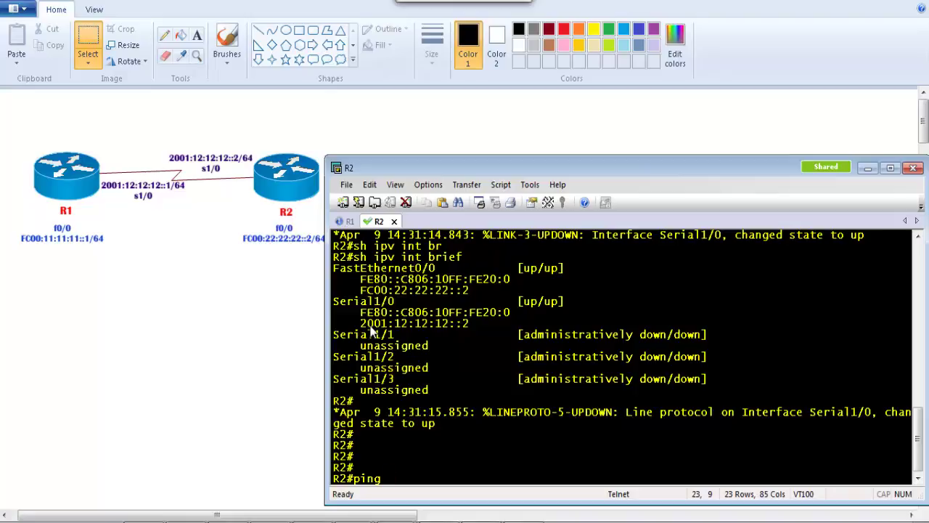
drag(353, 324, 480, 327)
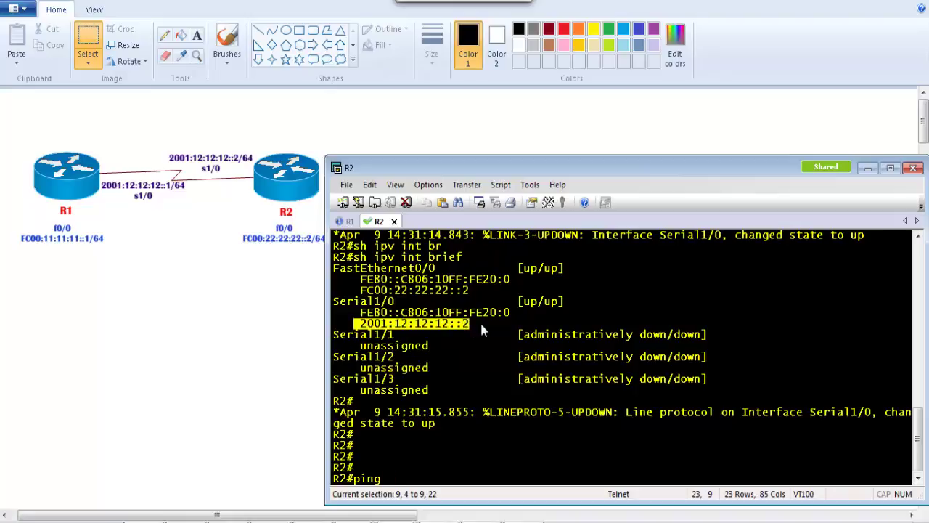
right_click(481, 328)
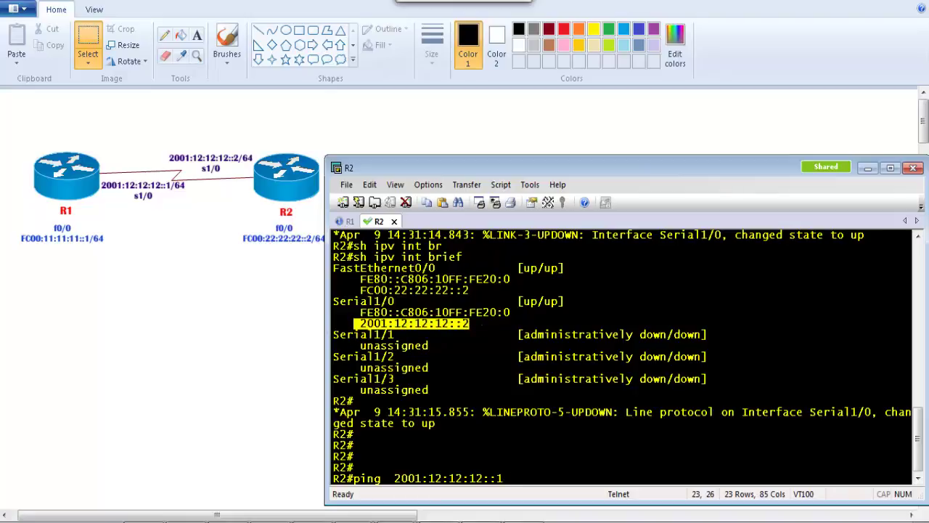
key(Return)
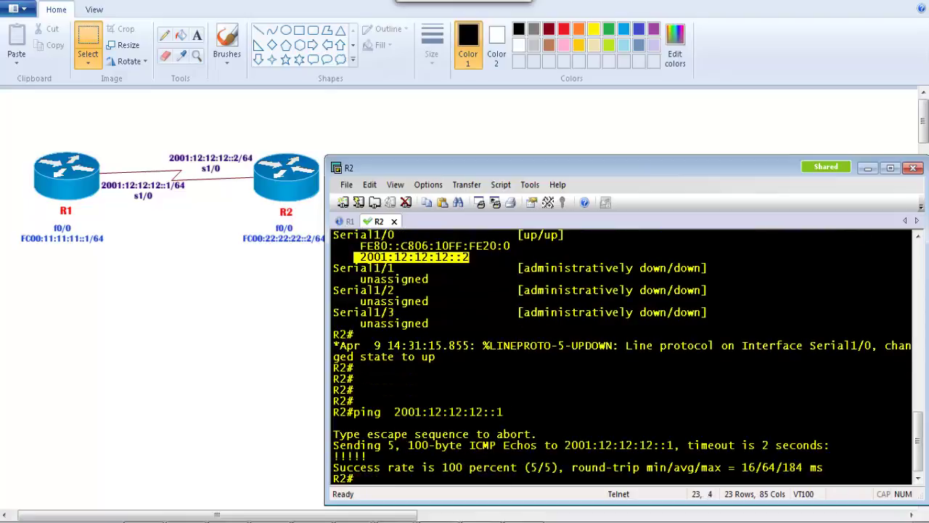
Repeat the previous ping to 2001:12:12:12::1 from R2.
key(Return)
key(Return)
key(Return)
key(Return)
key(Up)
key(Return)
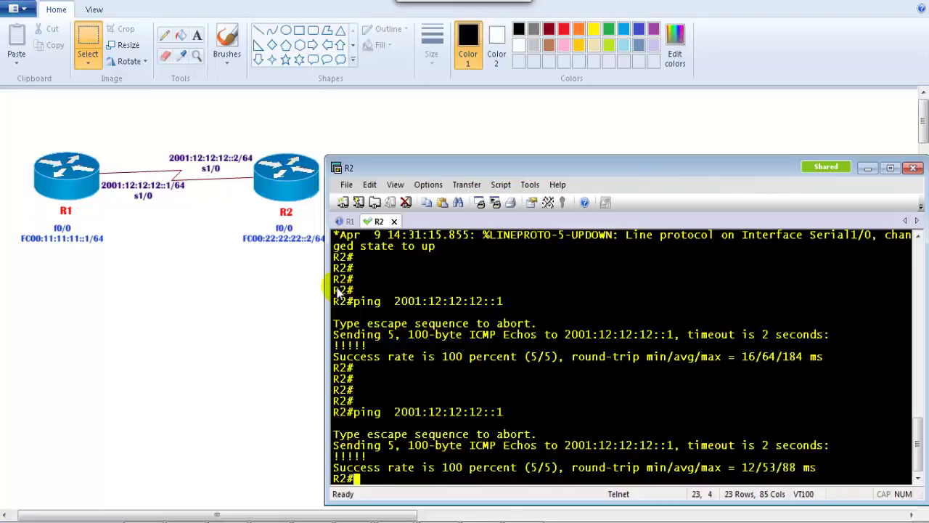
key(Return)
key(Return)
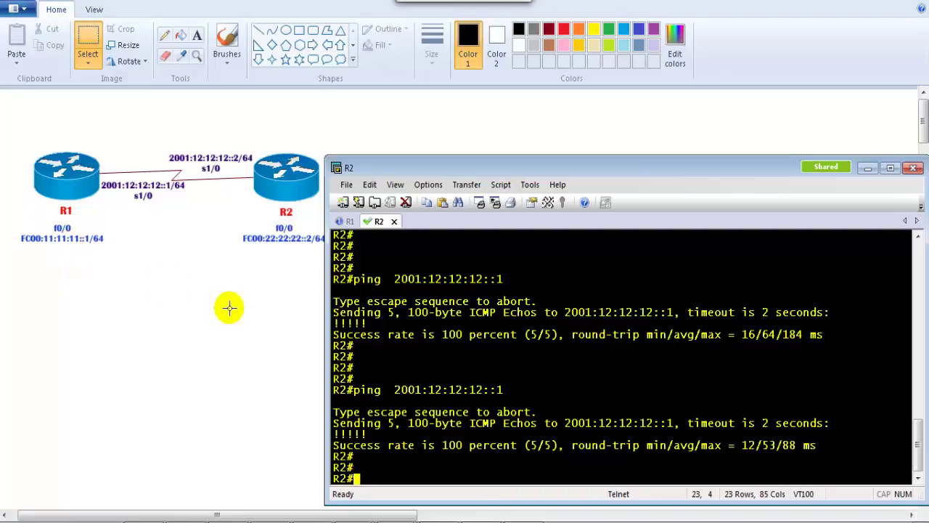
click(354, 520)
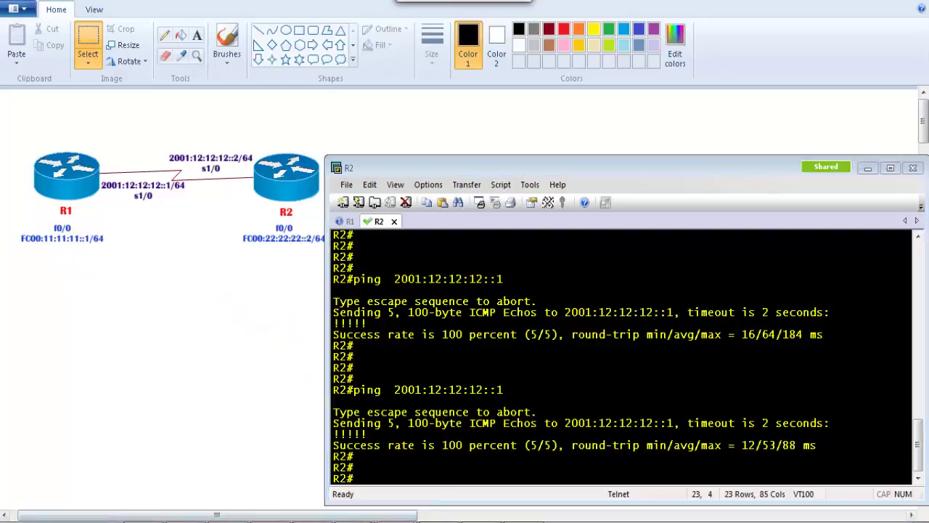
click(345, 505)
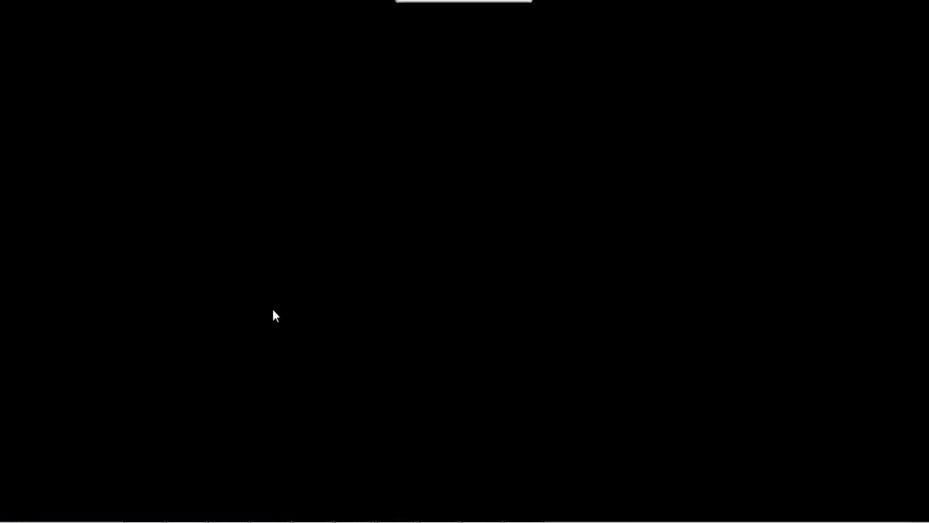